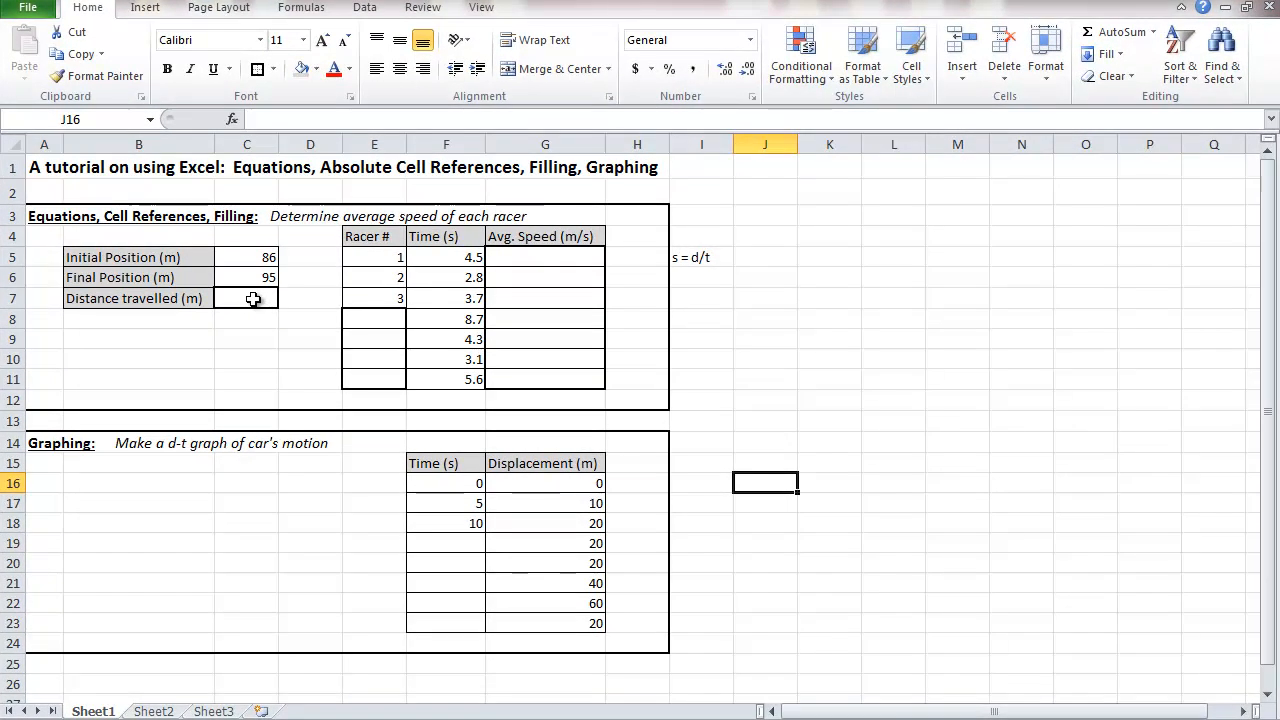
- Start a formula in the Distance travelled cell C7
{"action": "left_click", "coordinate": [253, 299]}
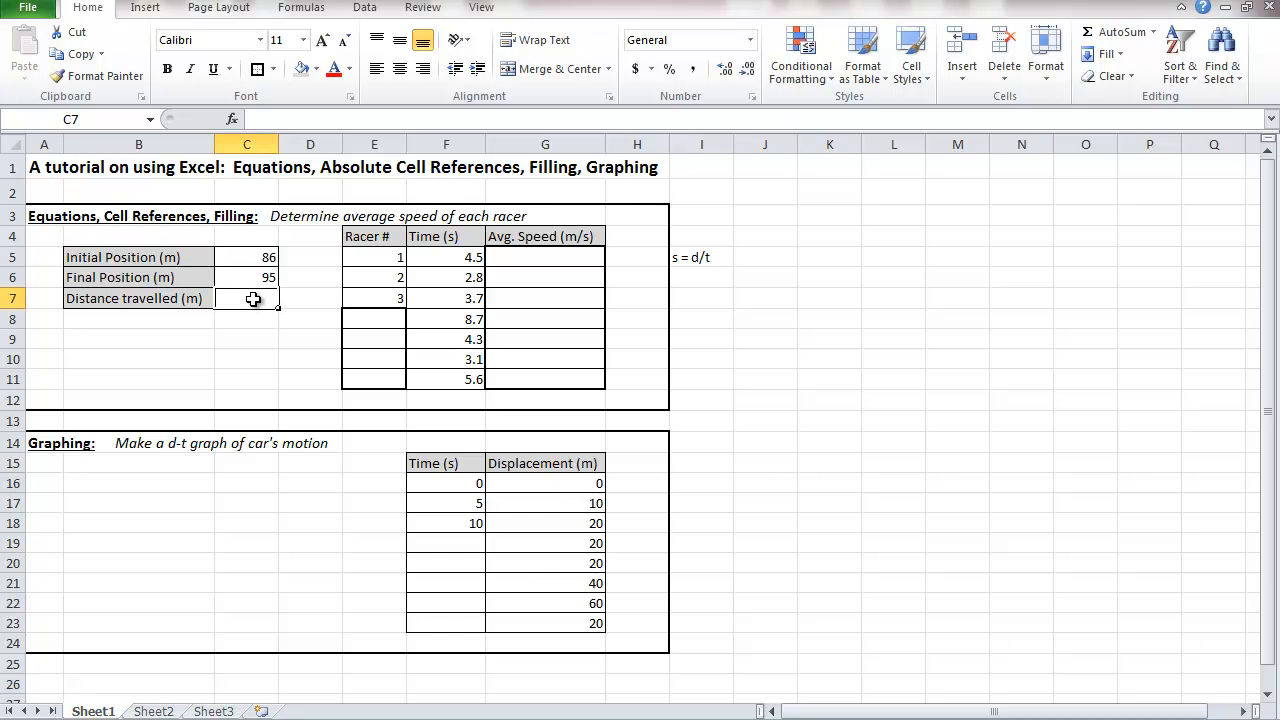
{"action": "type", "text": "="}
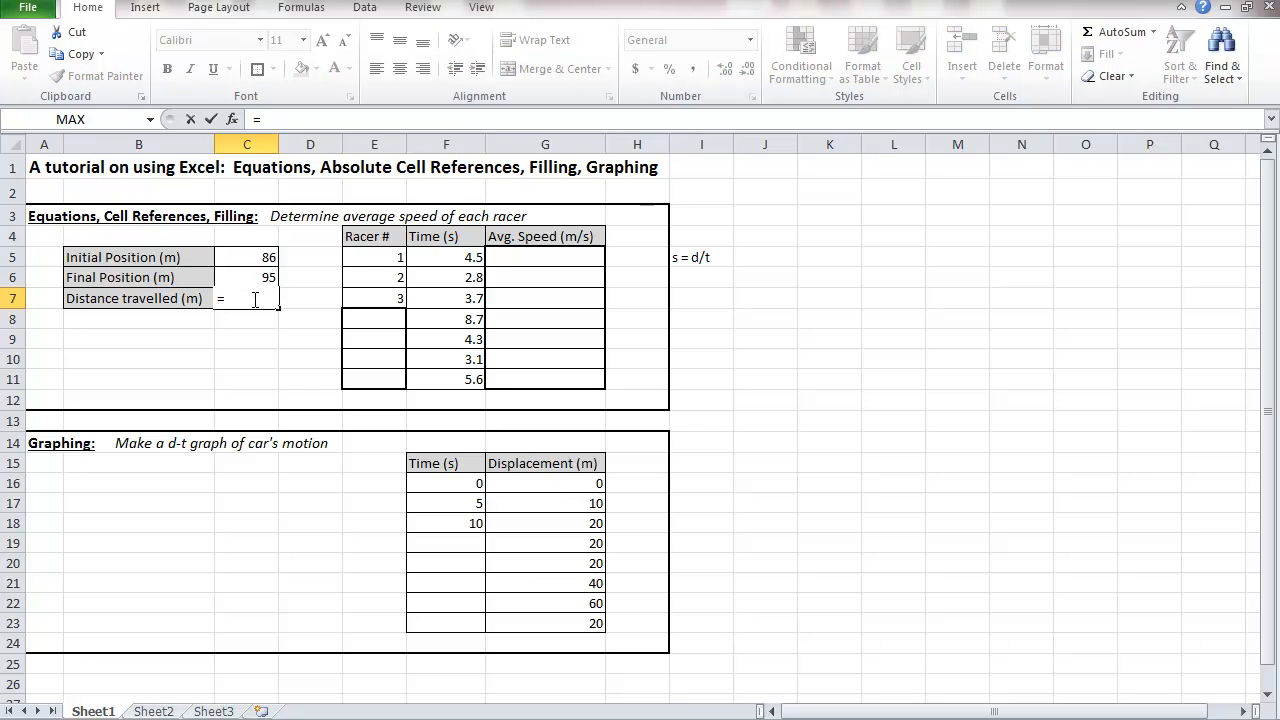
{"action": "type", "text": "95-86"}
{"action": "key", "text": "BackSpace"}
{"action": "key", "text": "BackSpace"}
{"action": "key", "text": "BackSpace"}
{"action": "key", "text": "BackSpace"}
{"action": "key", "text": "BackSpace"}
- Complete the distance travelled formula in C7 as final position minus initial position, =C6-C5
{"action": "left_click", "coordinate": [258, 276]}
{"action": "type", "text": "-"}
{"action": "left_click", "coordinate": [248, 256]}
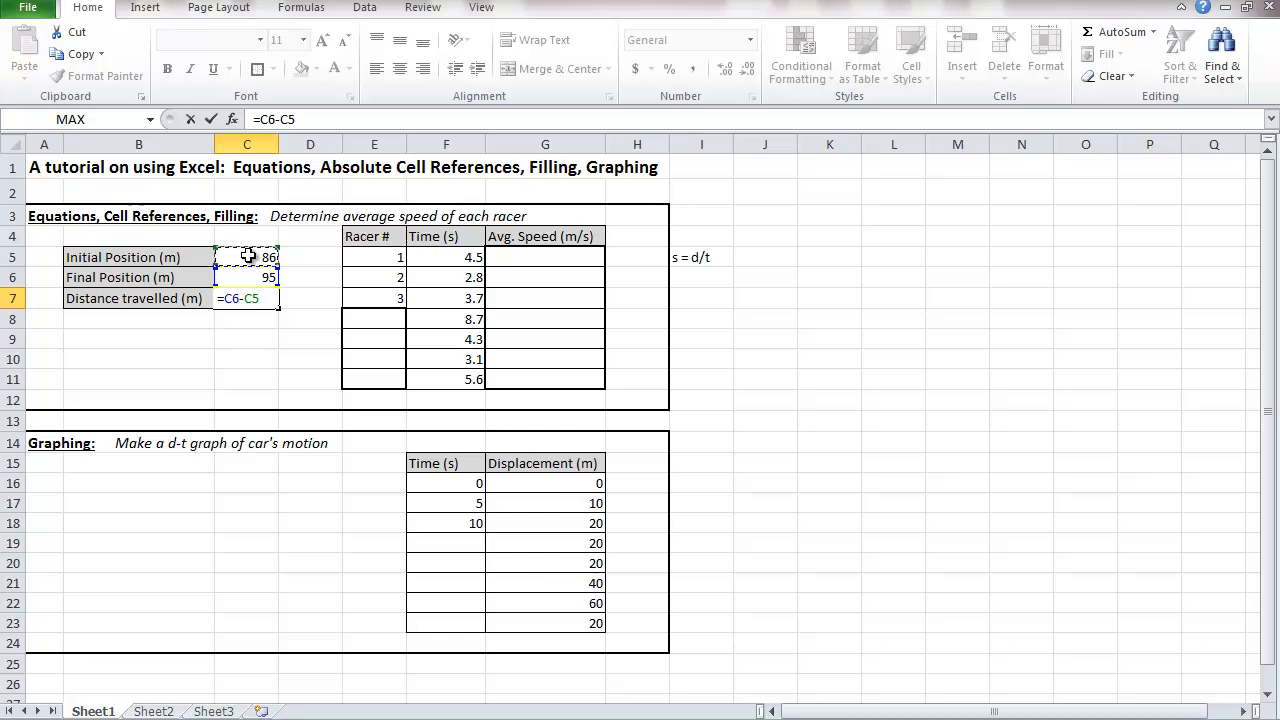
{"action": "key", "text": "Return"}
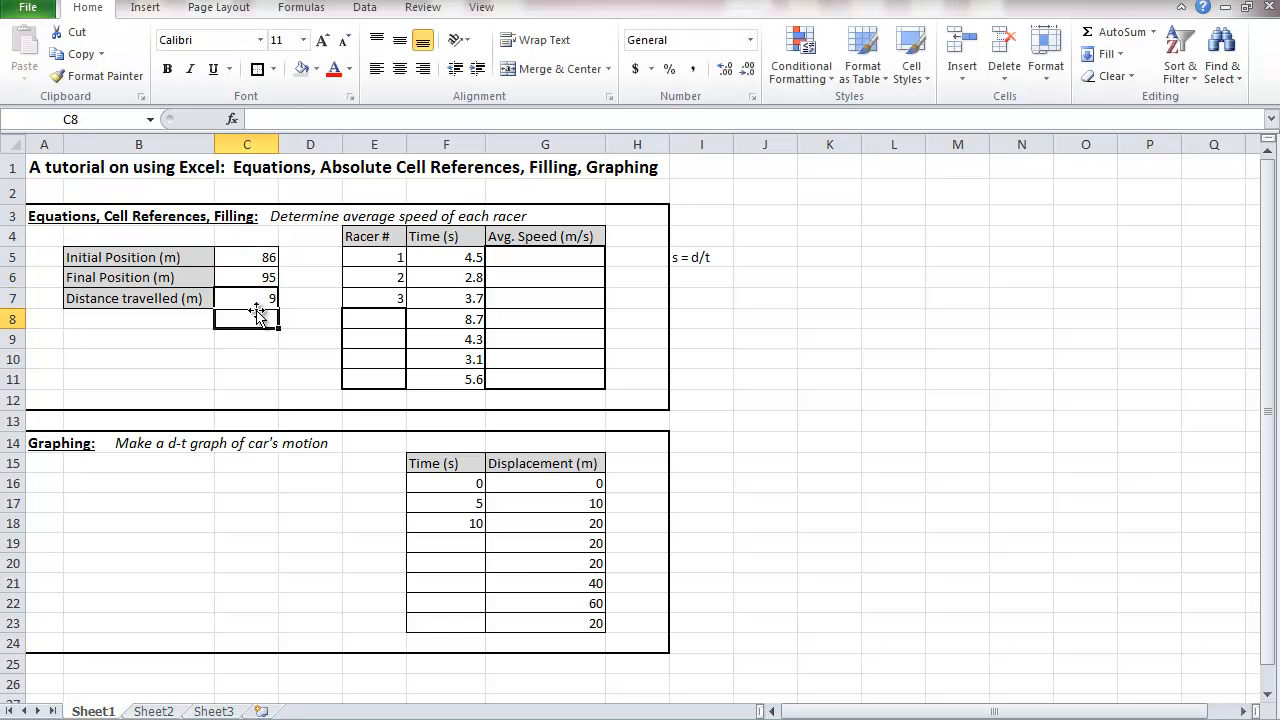
- Set the initial position in C5 to 82
{"action": "left_click", "coordinate": [243, 257]}
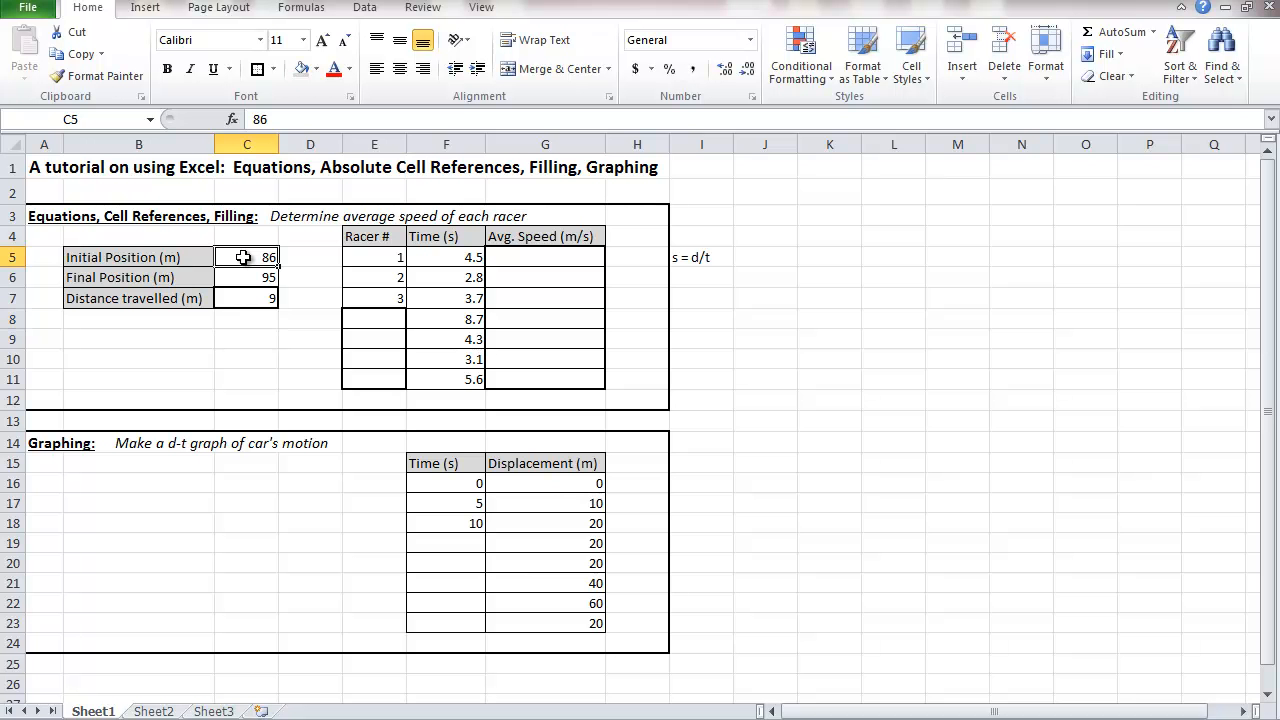
{"action": "type", "text": "82"}
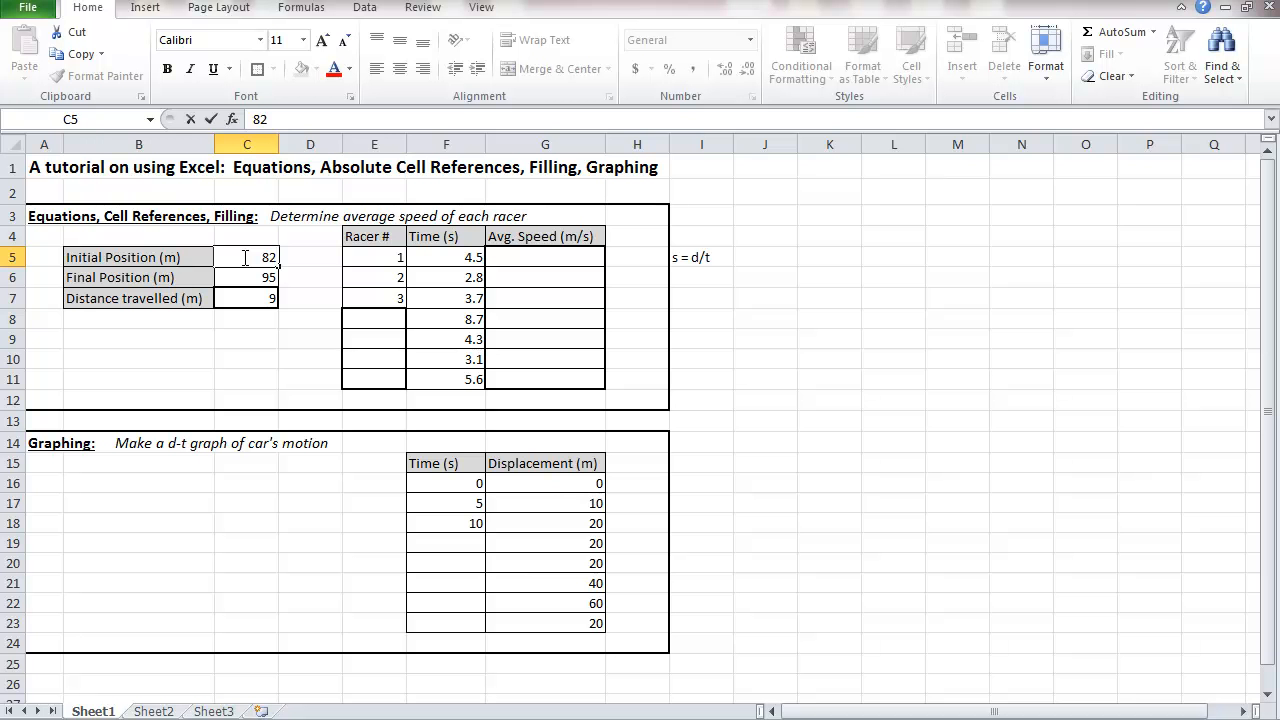
{"action": "key", "text": "Return"}
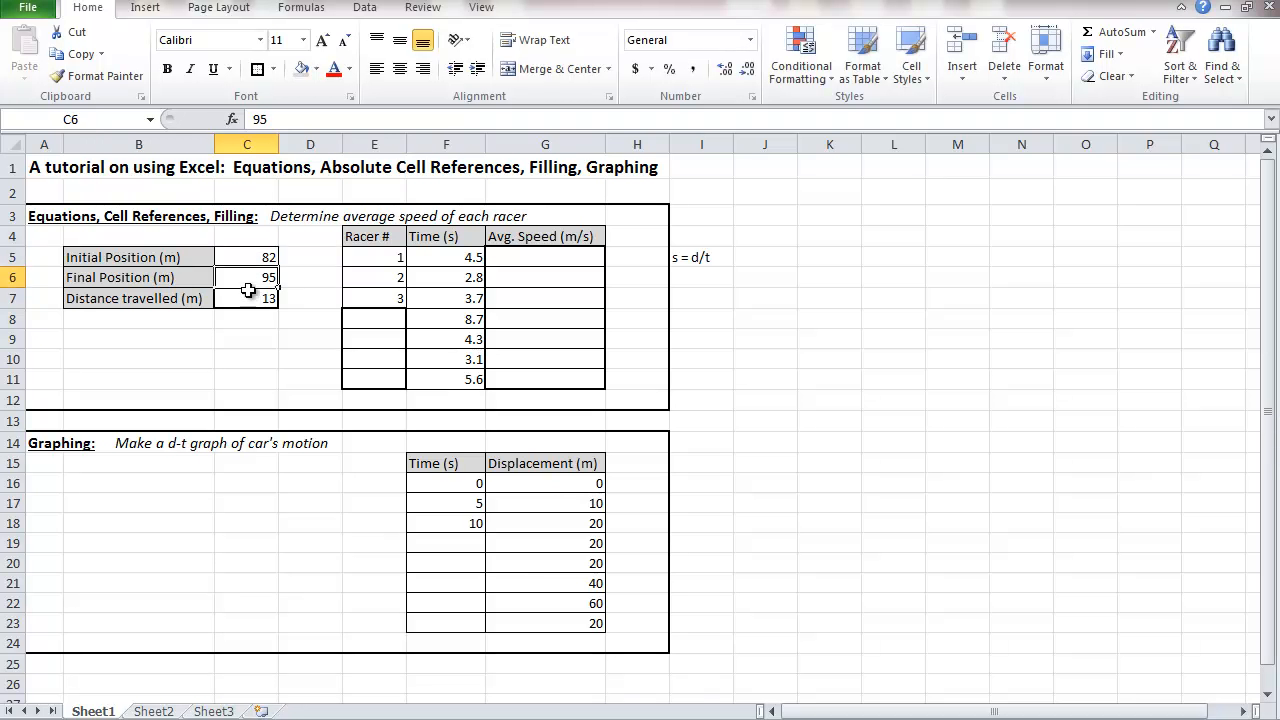
- Set the initial position in C5 back to 86
{"action": "left_click", "coordinate": [250, 259]}
{"action": "type", "text": "86"}
{"action": "key", "text": "Return"}
{"action": "left_click", "coordinate": [309, 366]}
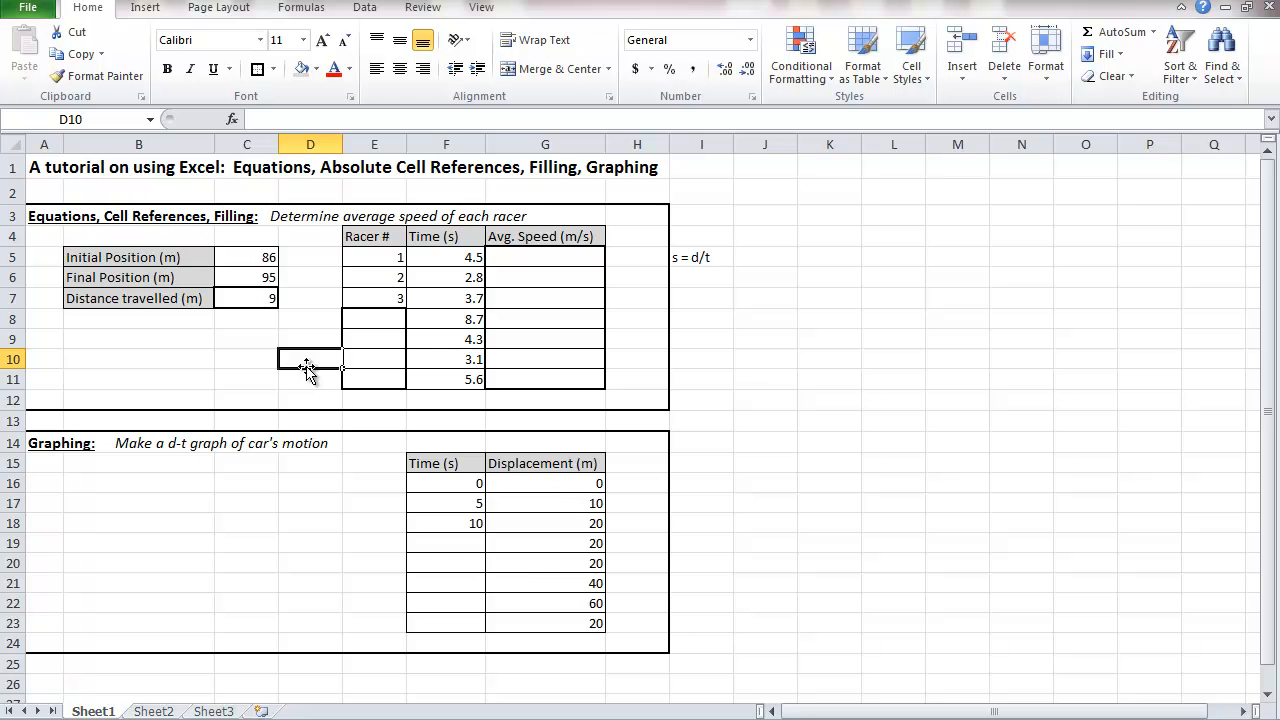
- Extend the Racer # series from E5:E7 down through E11 by filling
{"action": "left_click", "coordinate": [264, 297]}
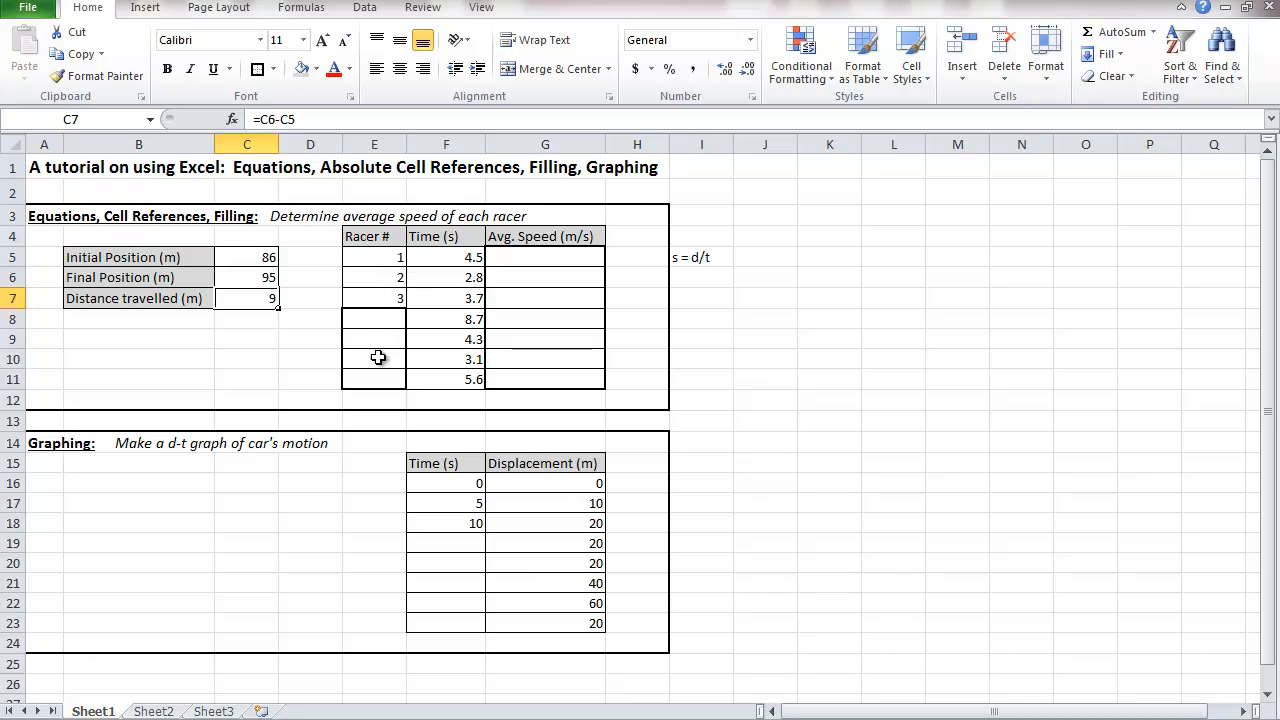
{"action": "left_click", "coordinate": [383, 257]}
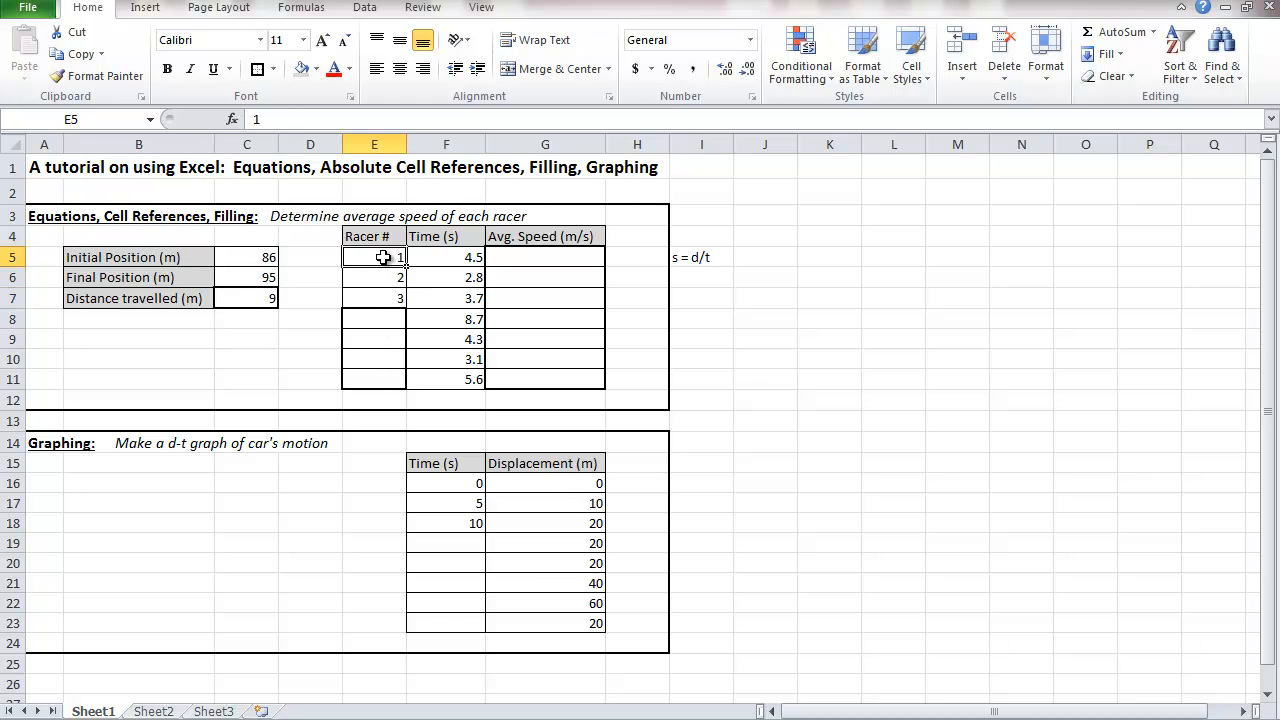
{"action": "left_click_drag", "start_coordinate": [383, 257], "coordinate": [383, 298]}
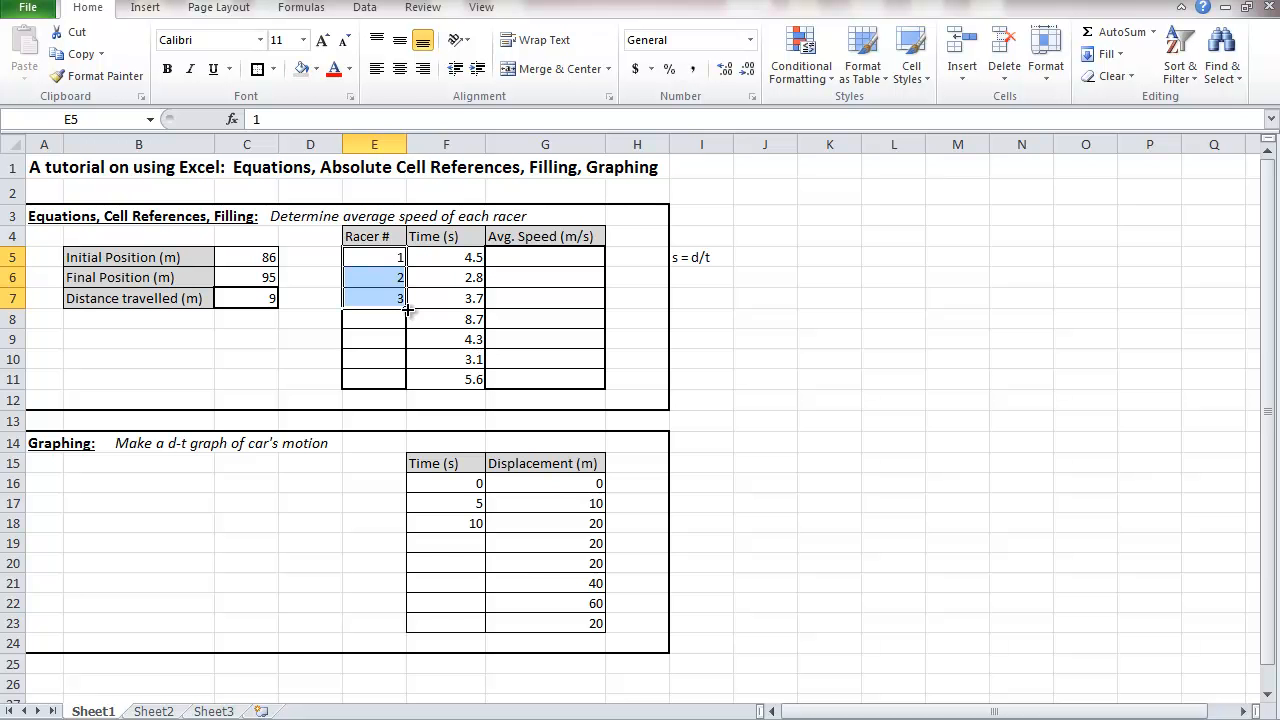
{"action": "left_click_drag", "start_coordinate": [407, 311], "coordinate": [401, 385]}
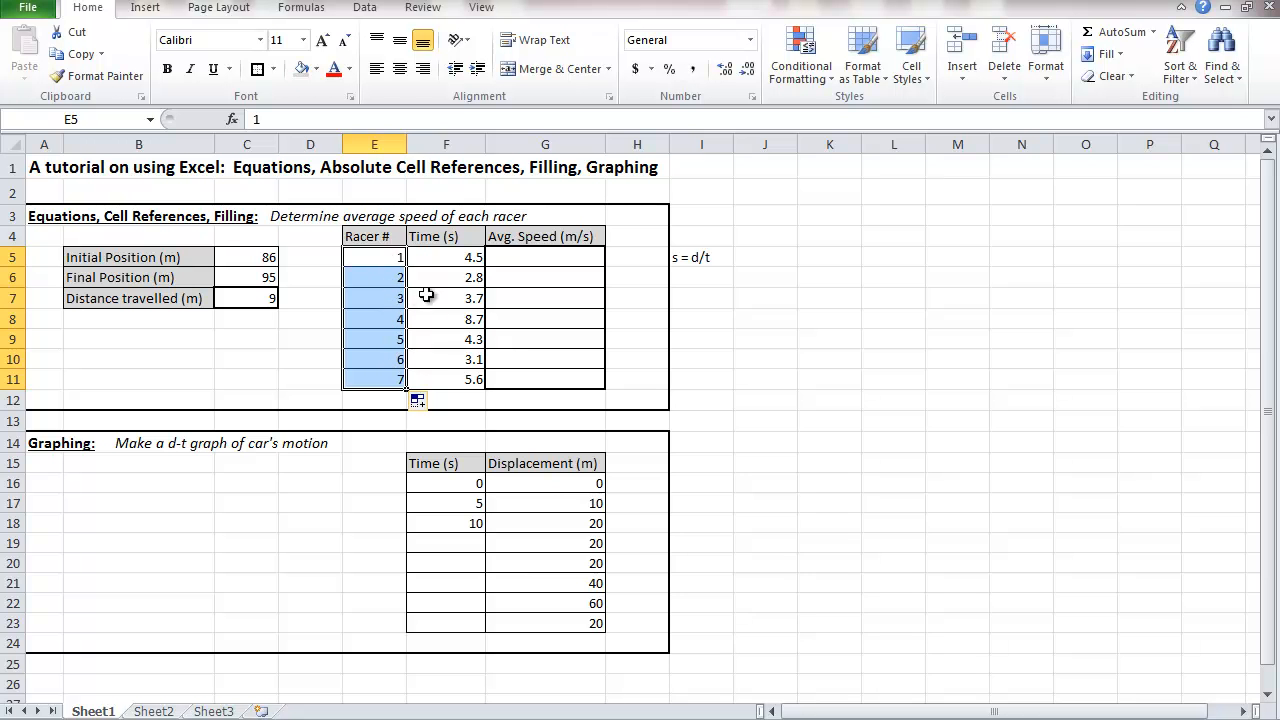
- Enter the first racer's average speed in G5 as distance divided by time, =C7/F5
{"action": "left_click", "coordinate": [459, 291]}
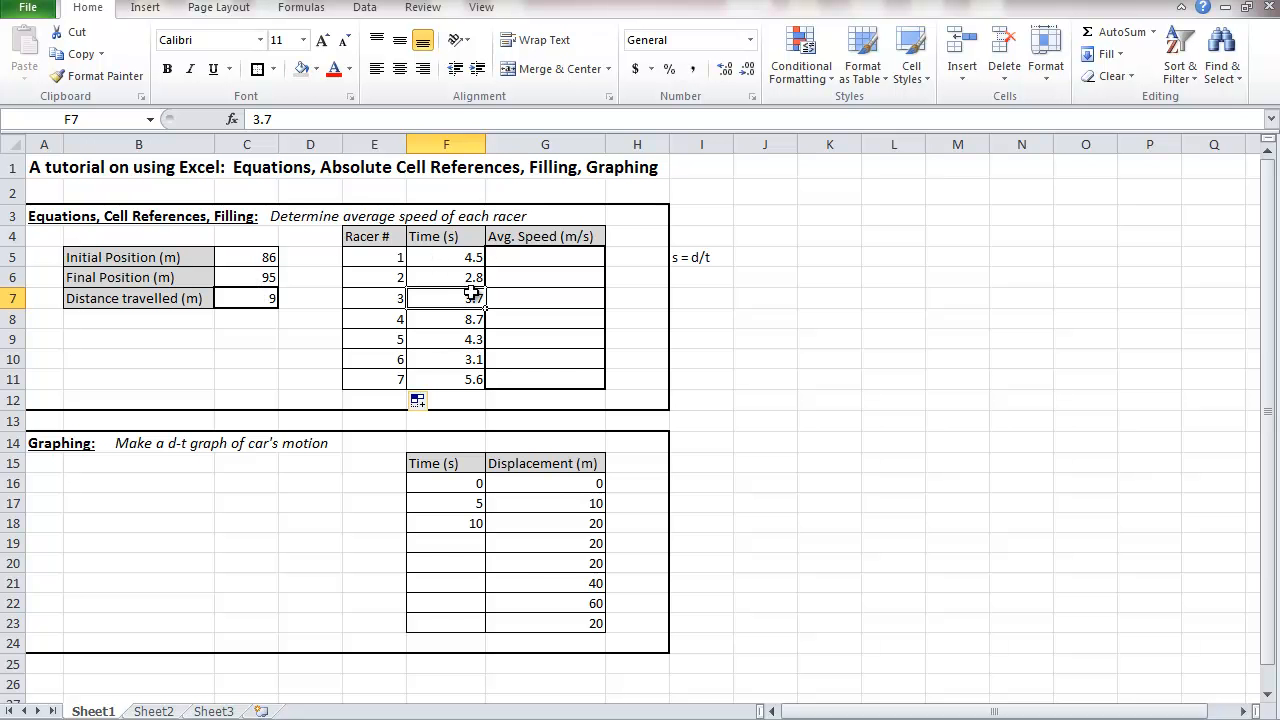
{"action": "left_click", "coordinate": [525, 258]}
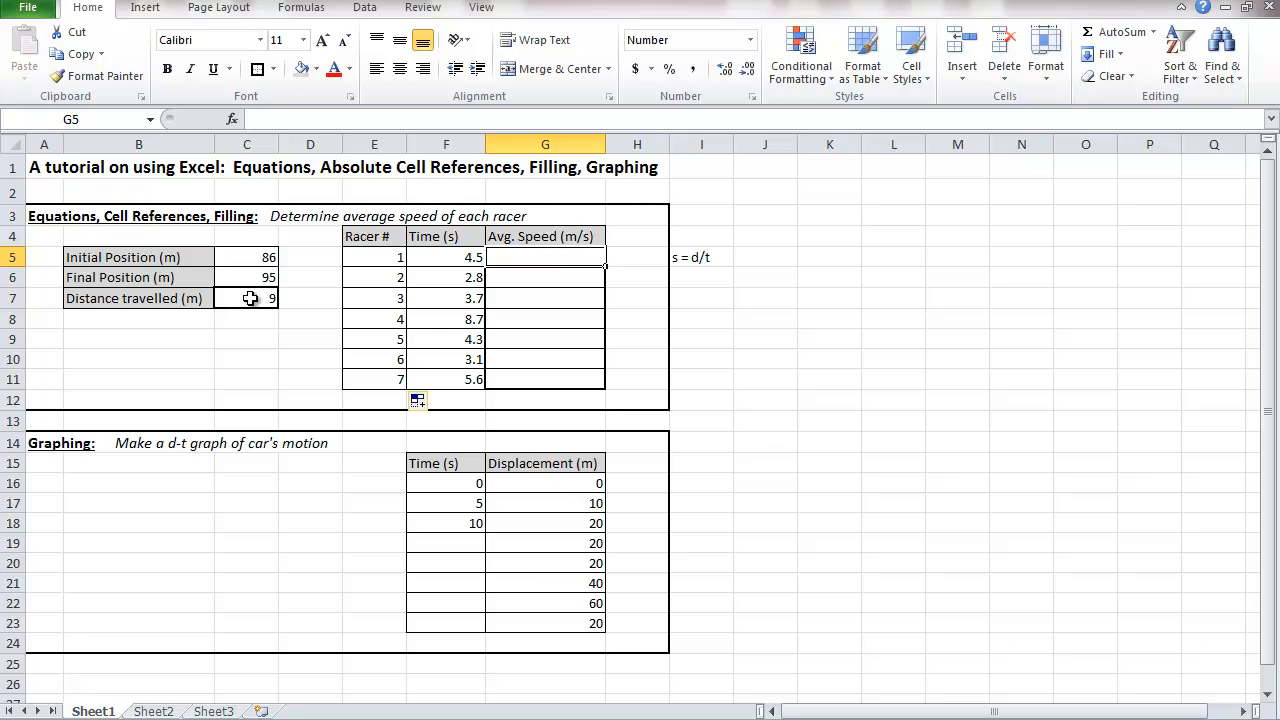
{"action": "double_click", "coordinate": [530, 256]}
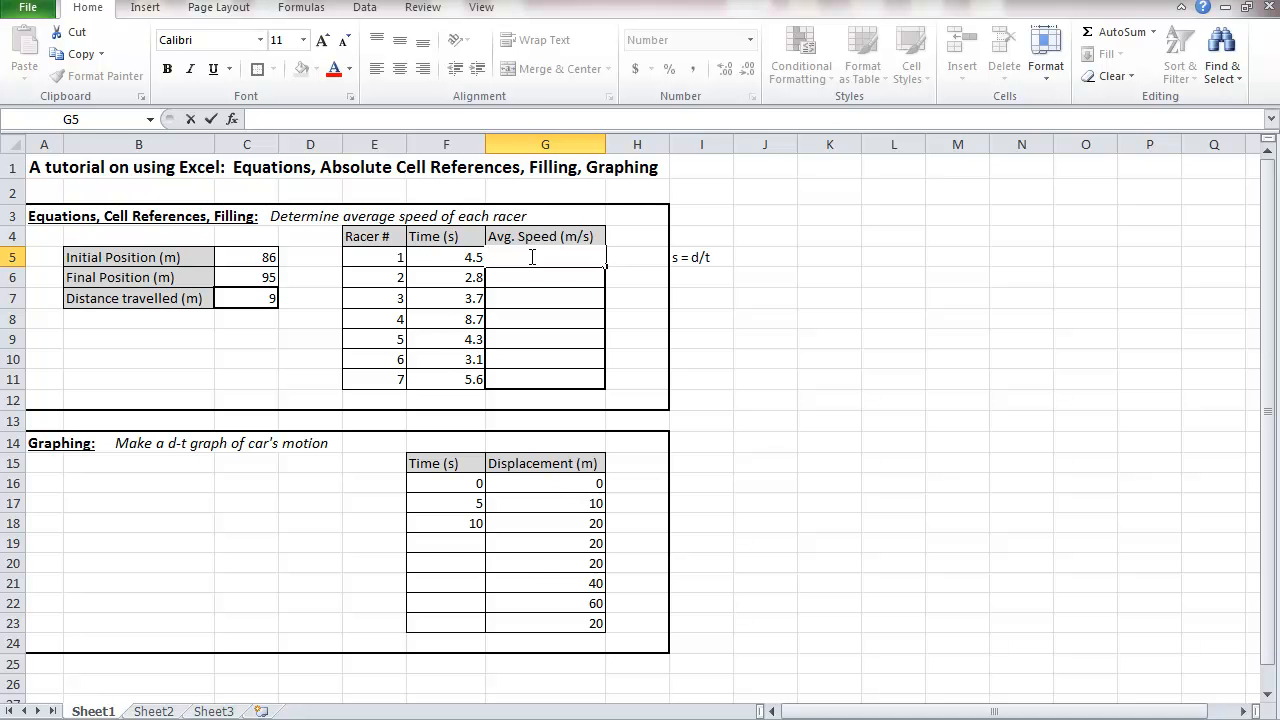
{"action": "type", "text": "="}
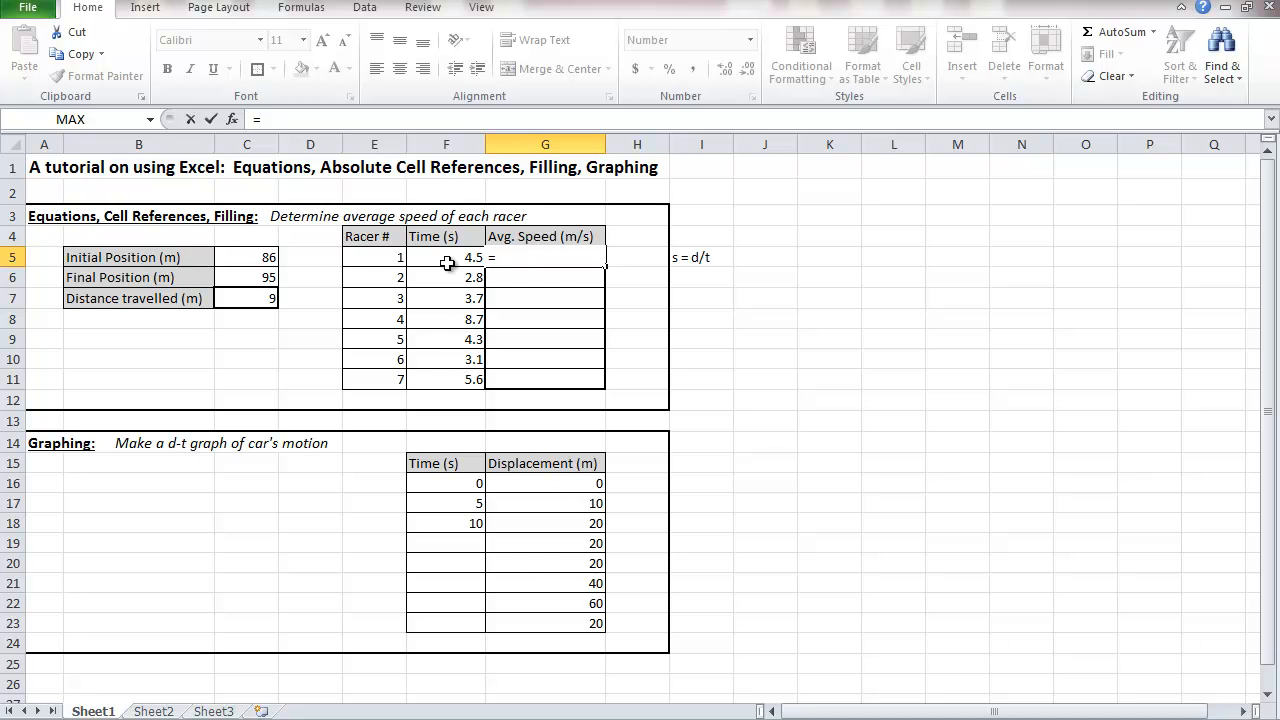
{"action": "left_click", "coordinate": [253, 301]}
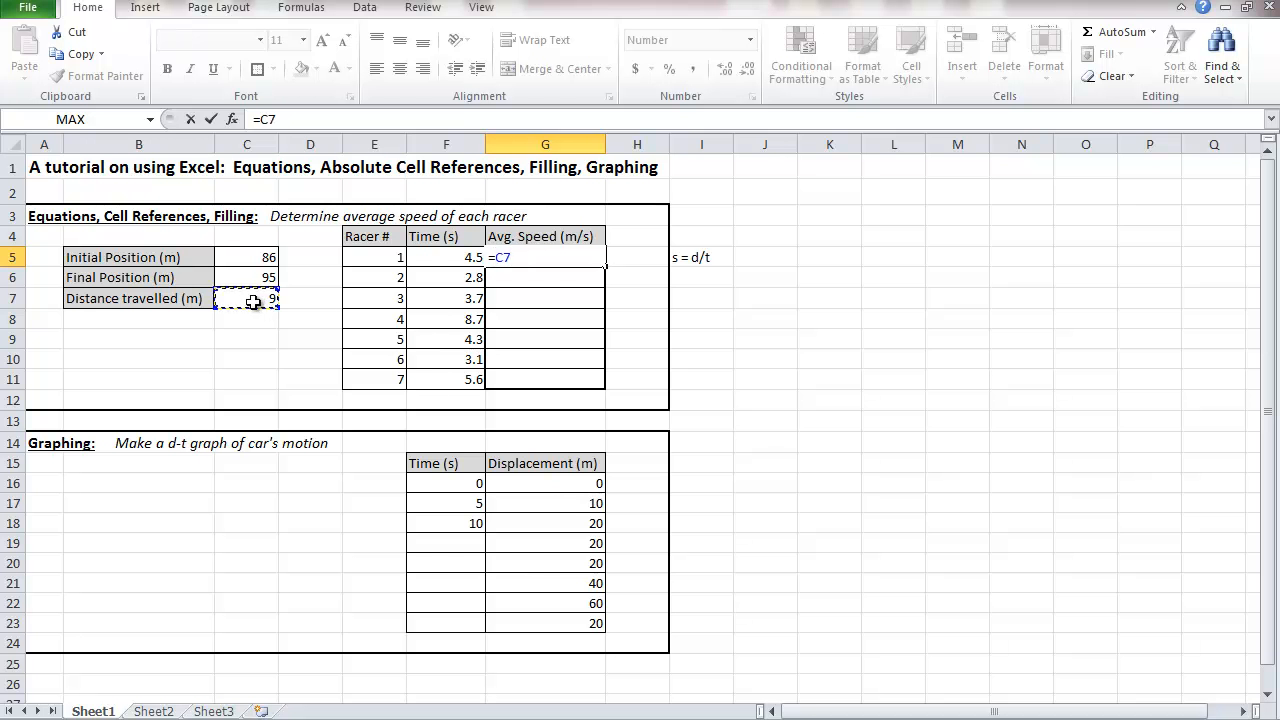
{"action": "type", "text": "/"}
{"action": "left_click", "coordinate": [433, 258]}
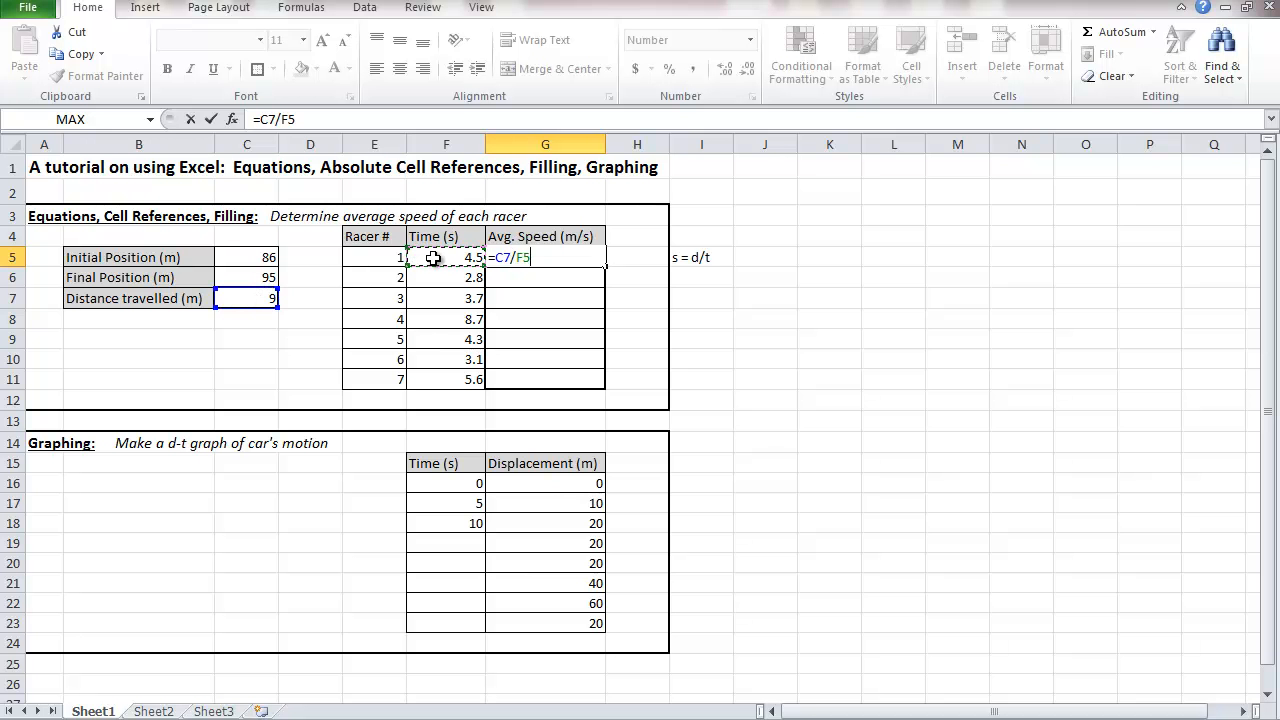
{"action": "key", "text": "Return"}
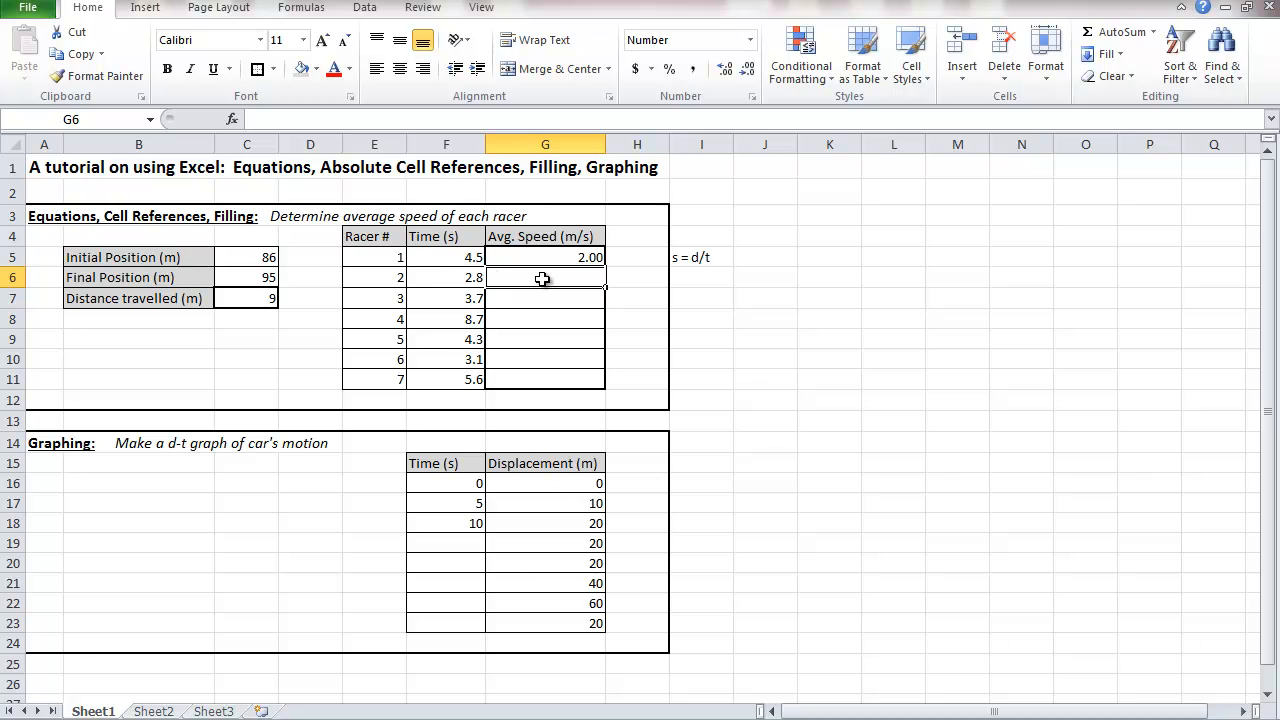
- Enter the second racer's average speed in G6 with the formula =C7/F6
{"action": "type", "text": "="}
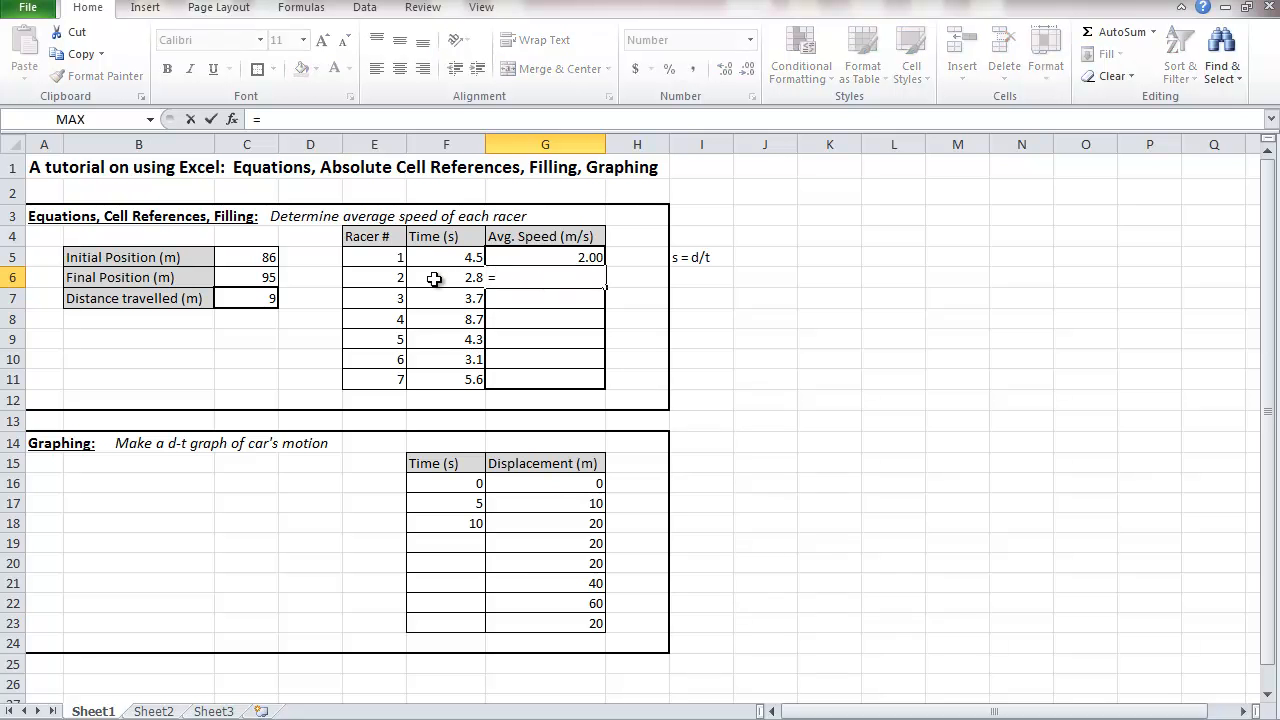
{"action": "left_click", "coordinate": [259, 298]}
{"action": "type", "text": "/"}
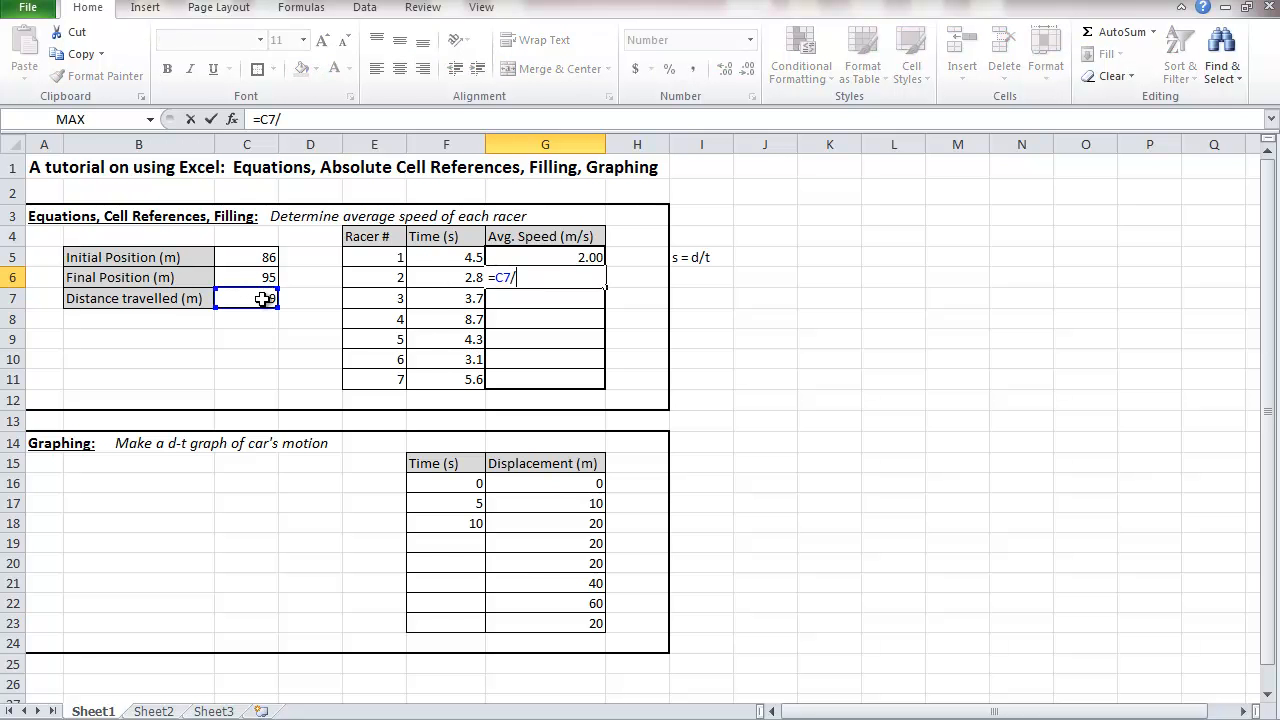
{"action": "left_click", "coordinate": [441, 274]}
{"action": "key", "text": "Return"}
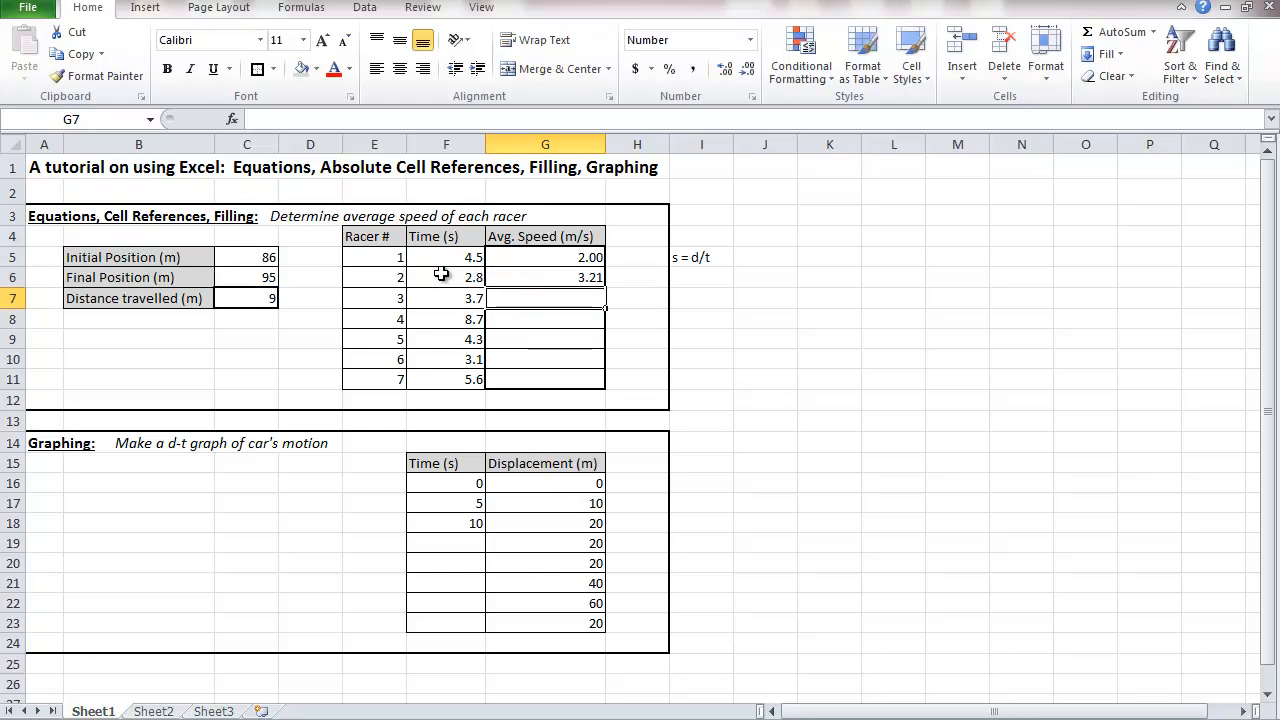
- Clear the second racer's average speed formula from G6
{"action": "left_click", "coordinate": [532, 275]}
{"action": "key", "text": "Delete"}
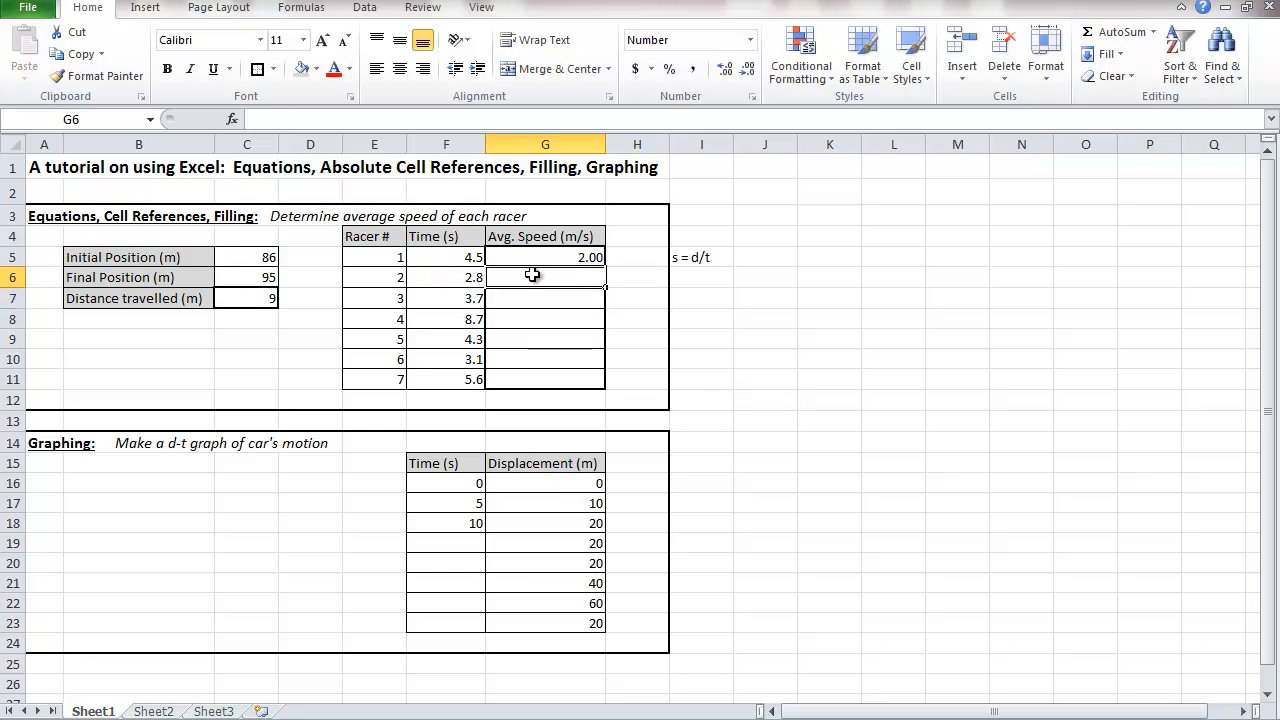
{"action": "left_click", "coordinate": [564, 298]}
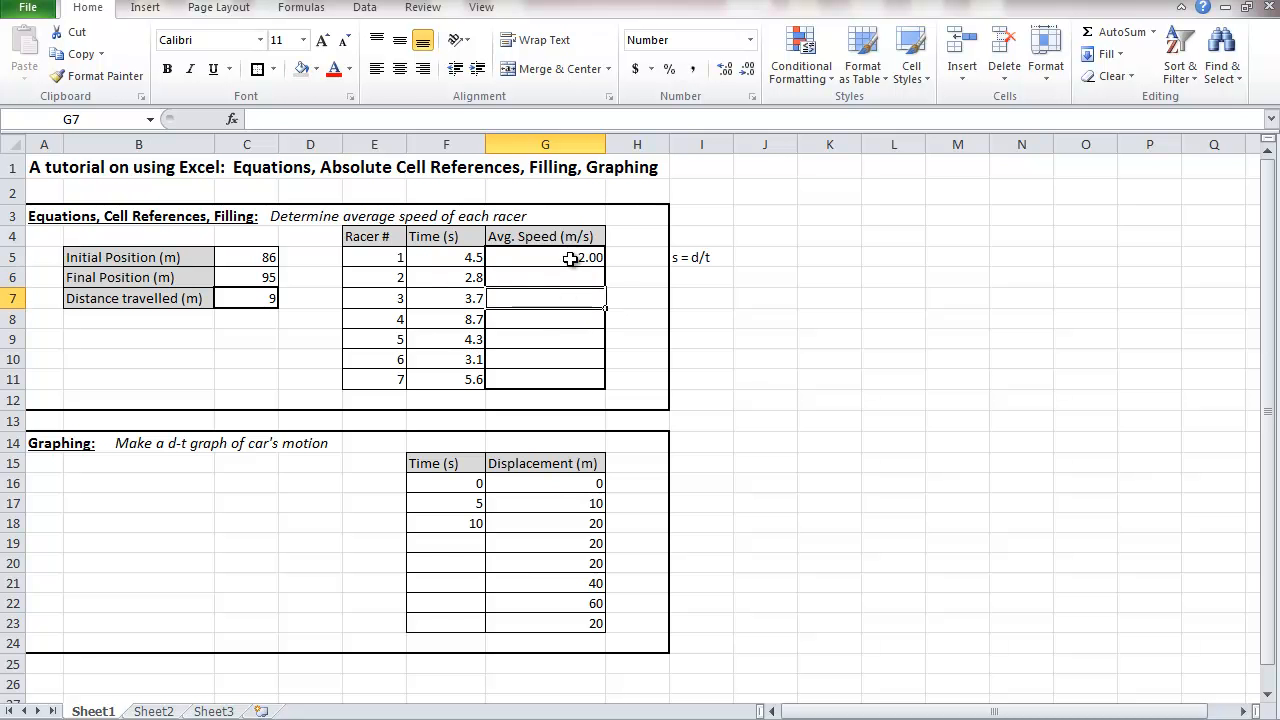
- Fill the G5 average speed formula down through G11 and check the cell references in the formulas
{"action": "left_click", "coordinate": [570, 259]}
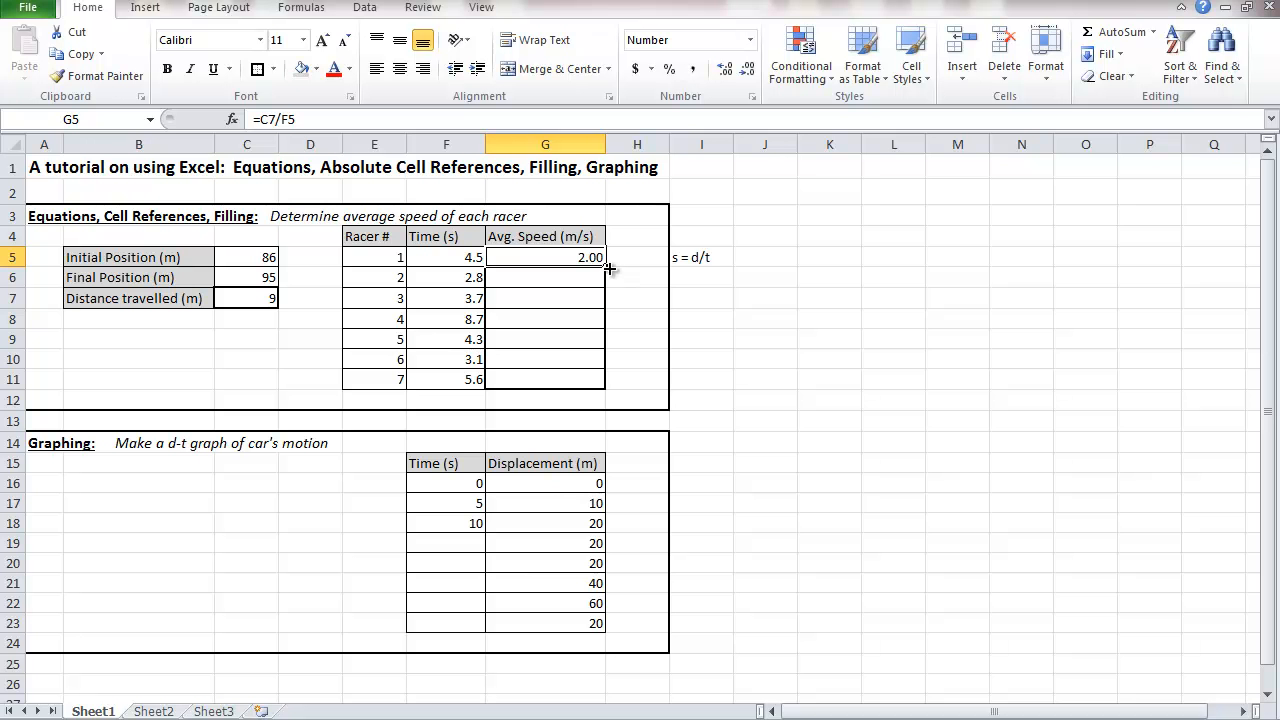
{"action": "left_click_drag", "start_coordinate": [607, 268], "coordinate": [598, 384]}
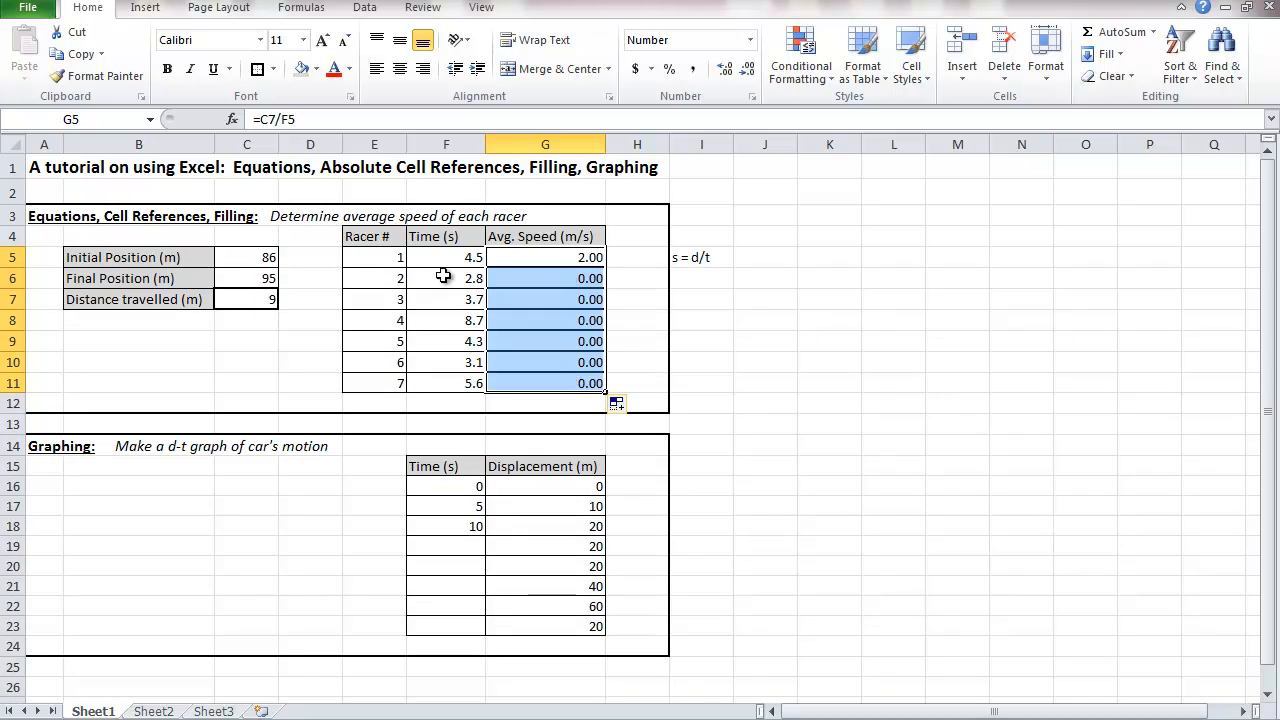
{"action": "left_click", "coordinate": [548, 278]}
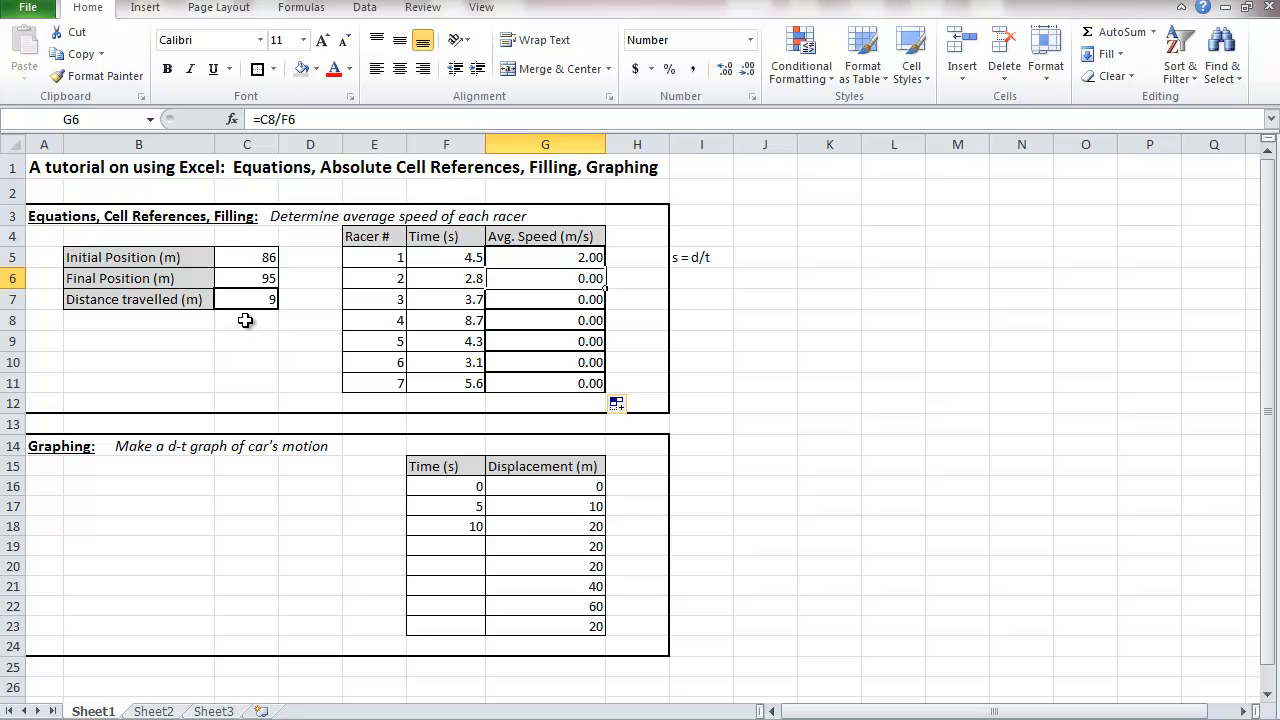
{"action": "left_click", "coordinate": [501, 259]}
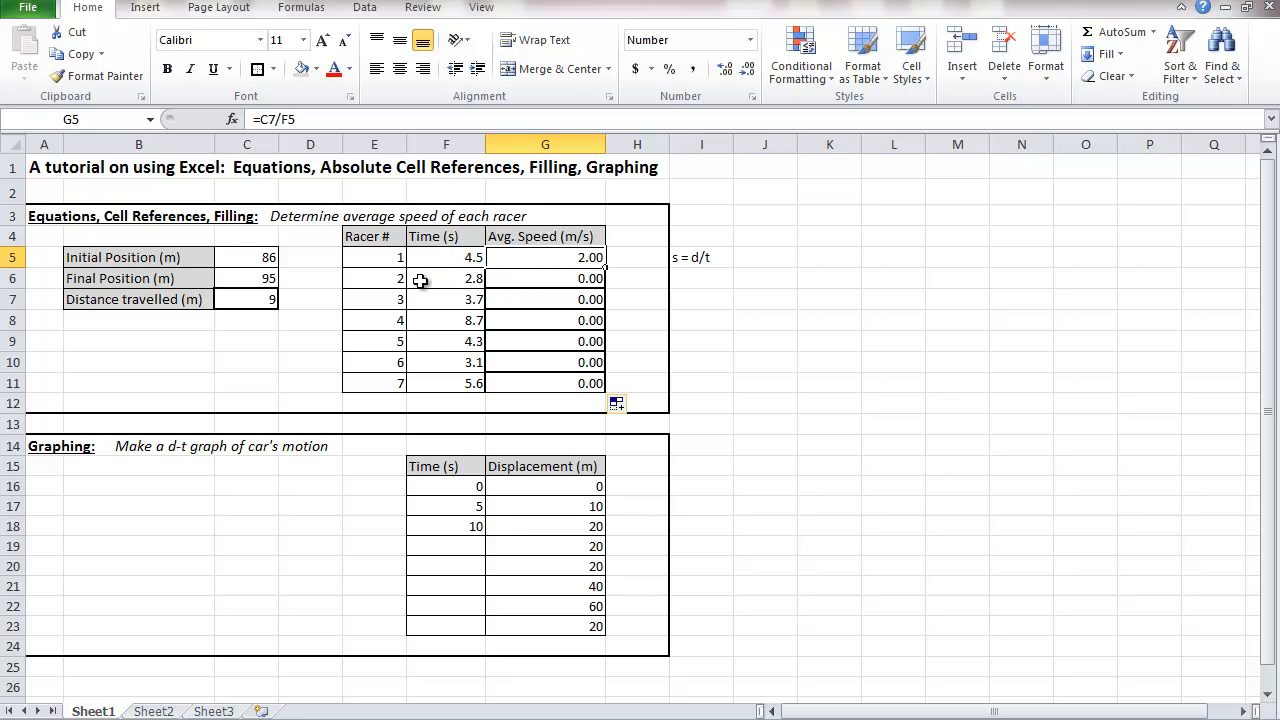
{"action": "left_click", "coordinate": [254, 298]}
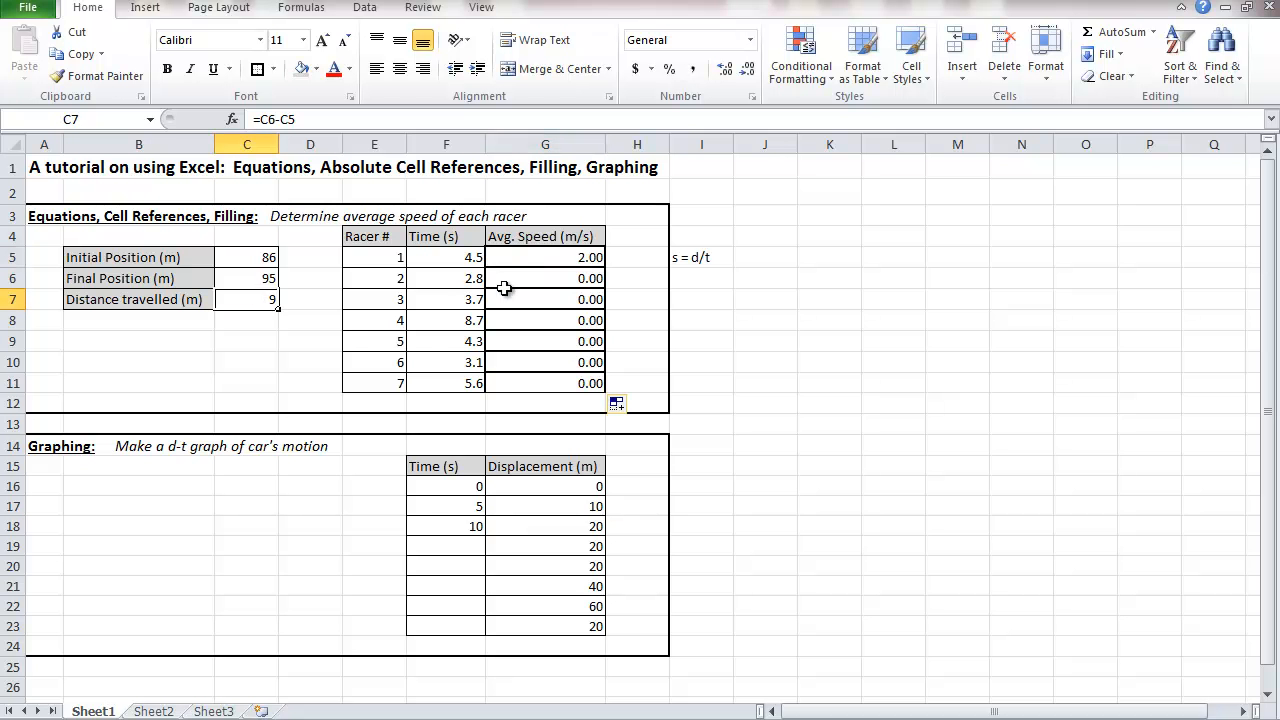
- Clear the filled average speed formulas from G6:G11
{"action": "left_click_drag", "start_coordinate": [541, 279], "coordinate": [544, 380]}
{"action": "key", "text": "Delete"}
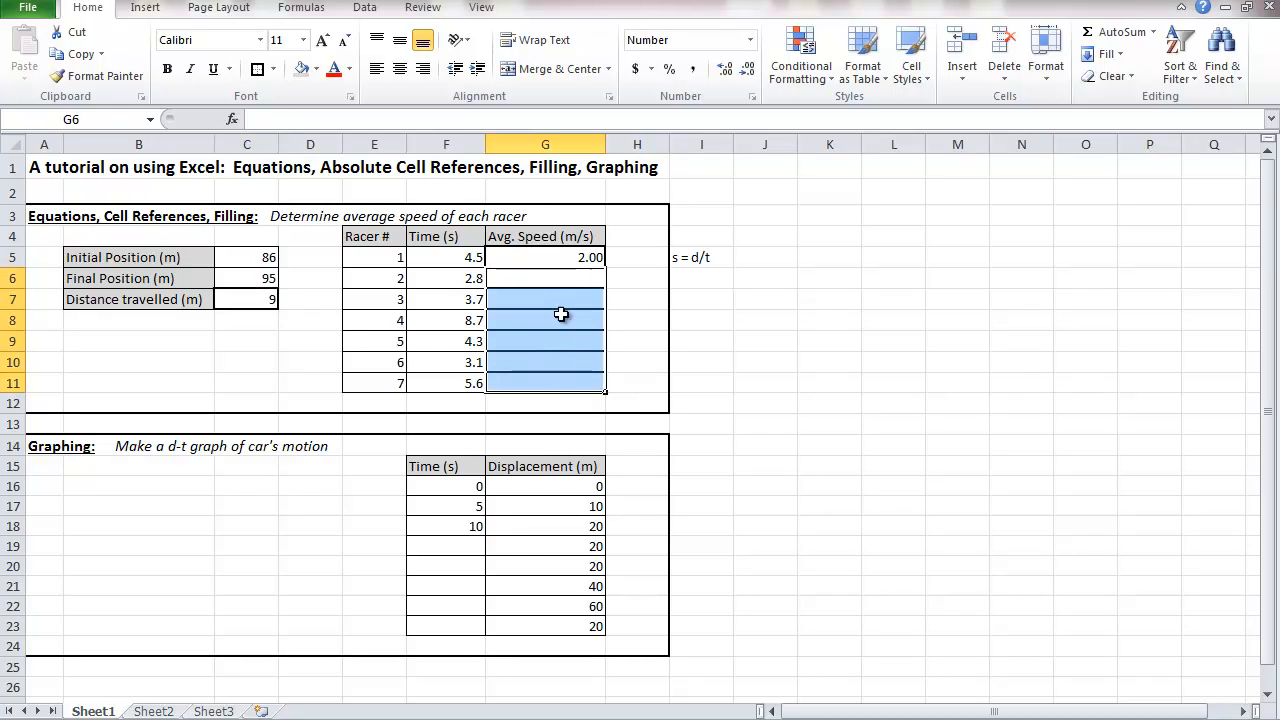
- Make the distance reference in the G5 average speed formula absolute, giving =$C$7/F5
{"action": "left_click", "coordinate": [563, 256]}
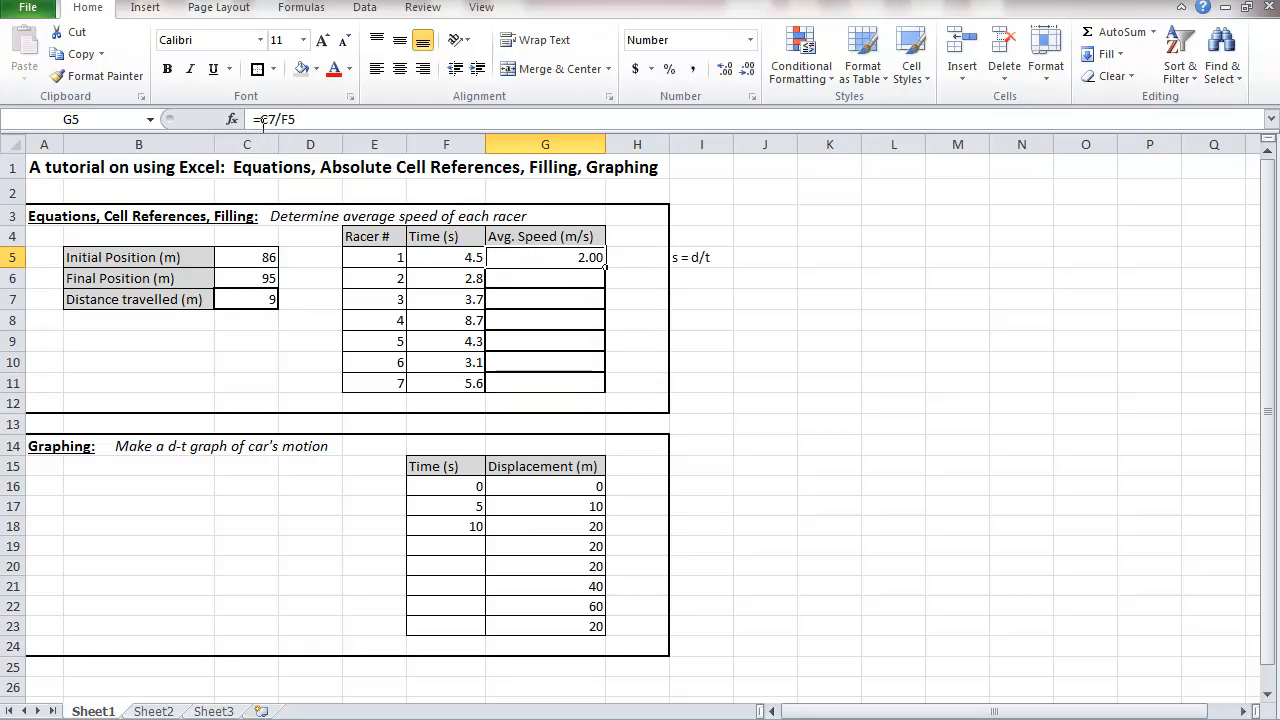
{"action": "left_click", "coordinate": [261, 119]}
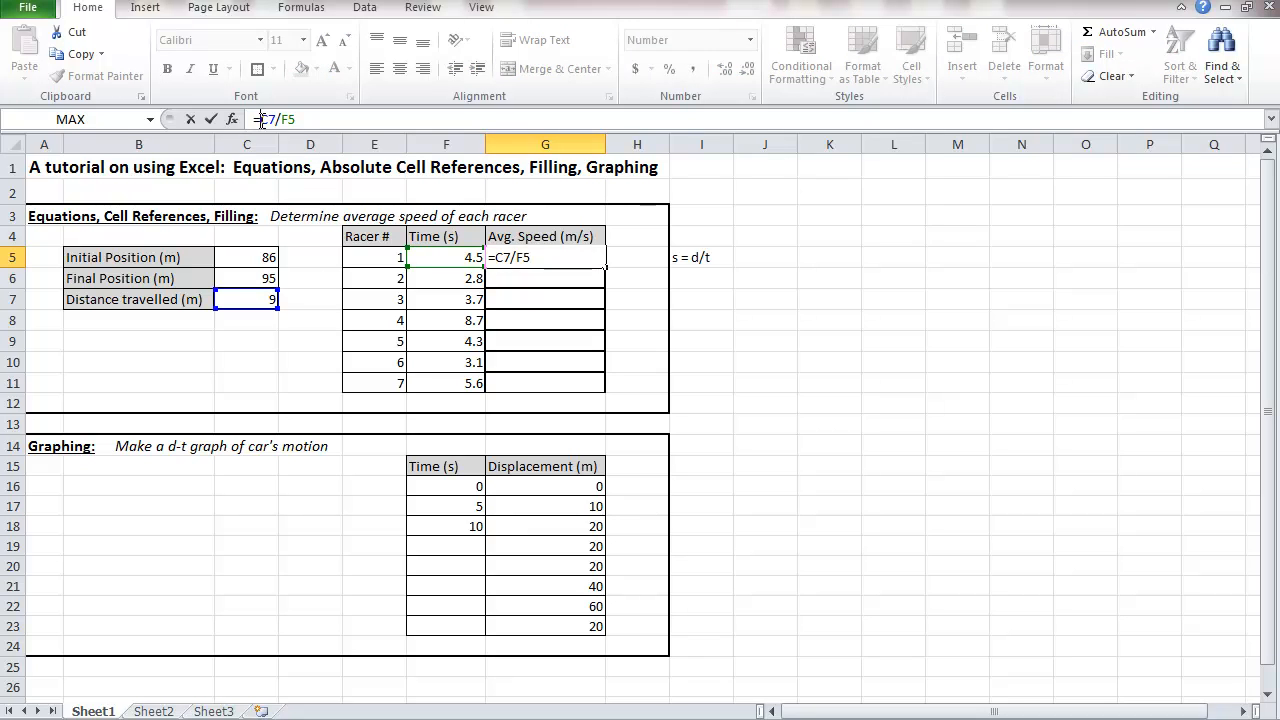
{"action": "type", "text": "$C"}
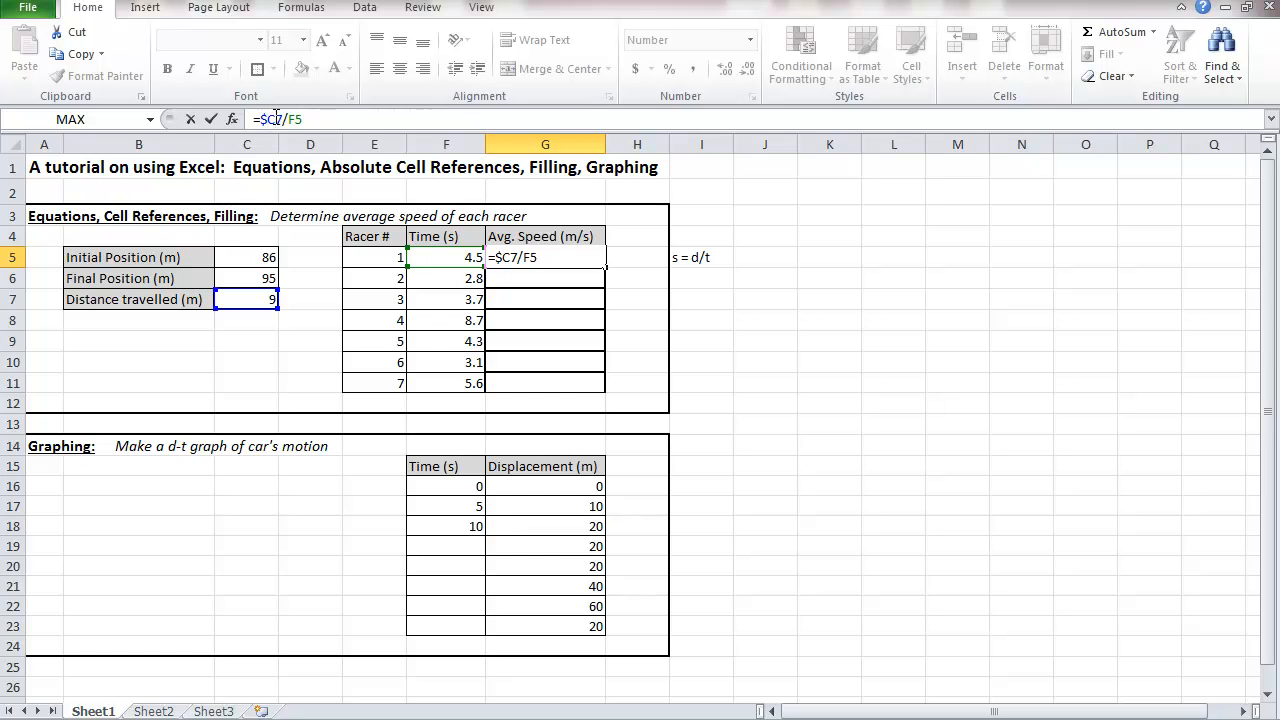
{"action": "type", "text": "$"}
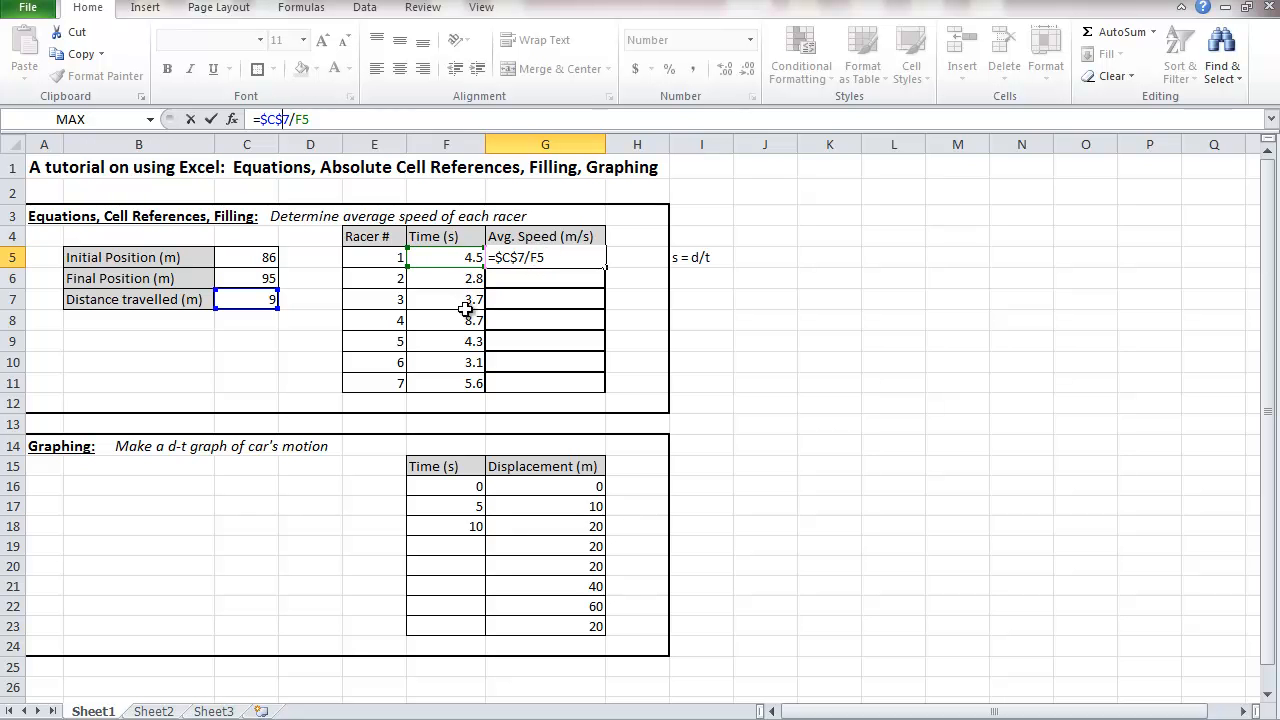
{"action": "key", "text": "Return"}
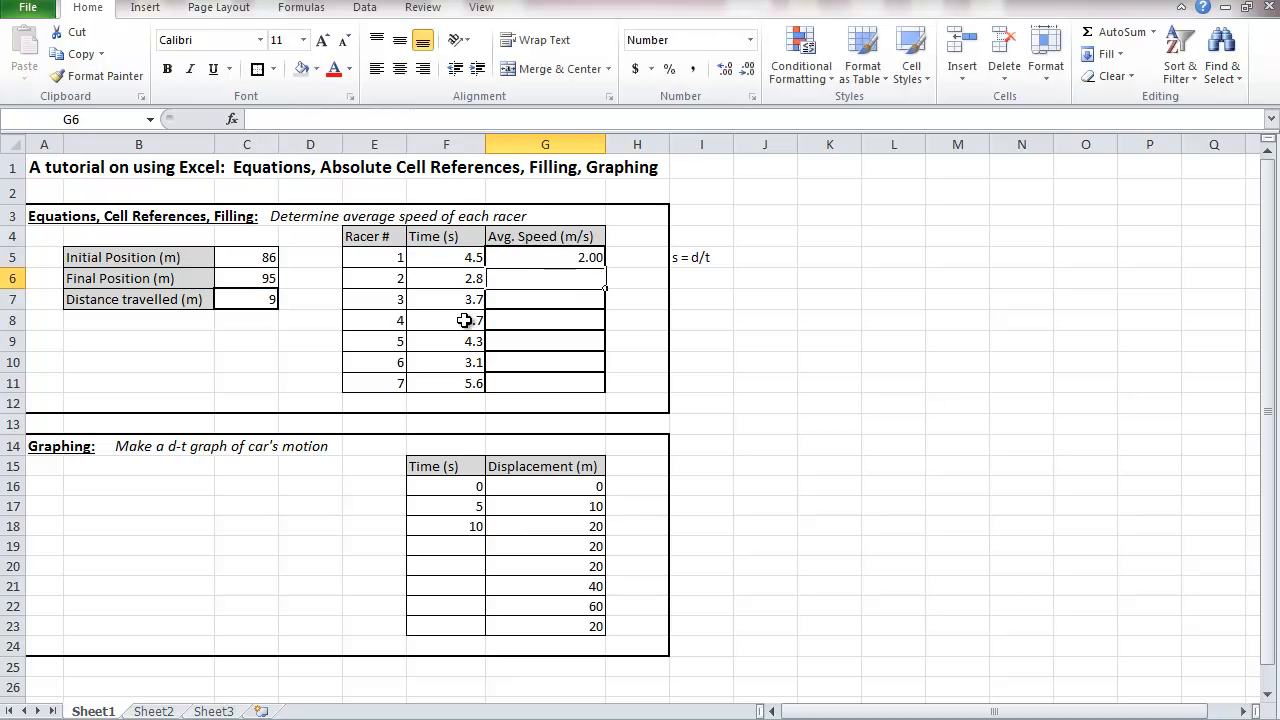
- Fill the G5 average speed formula down through G11 and check the absolute distance reference in the filled formulas
{"action": "left_click", "coordinate": [594, 260]}
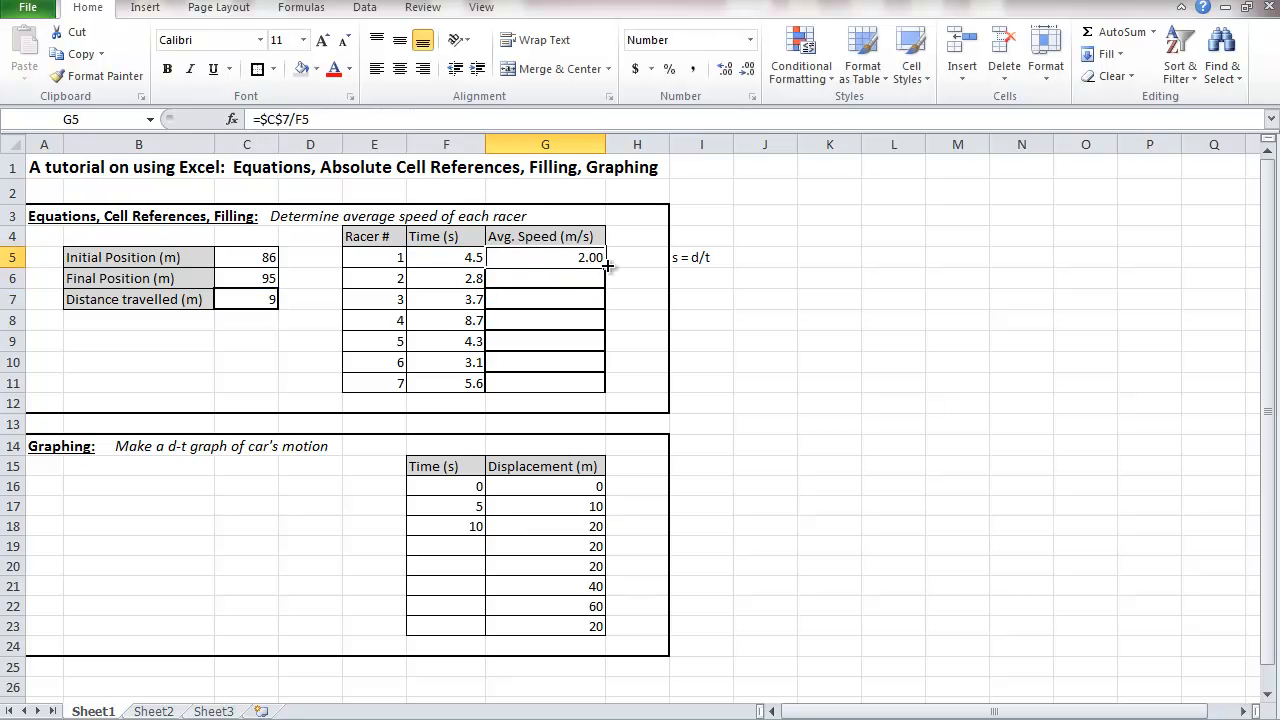
{"action": "left_click_drag", "start_coordinate": [607, 269], "coordinate": [605, 390]}
{"action": "left_click", "coordinate": [532, 278]}
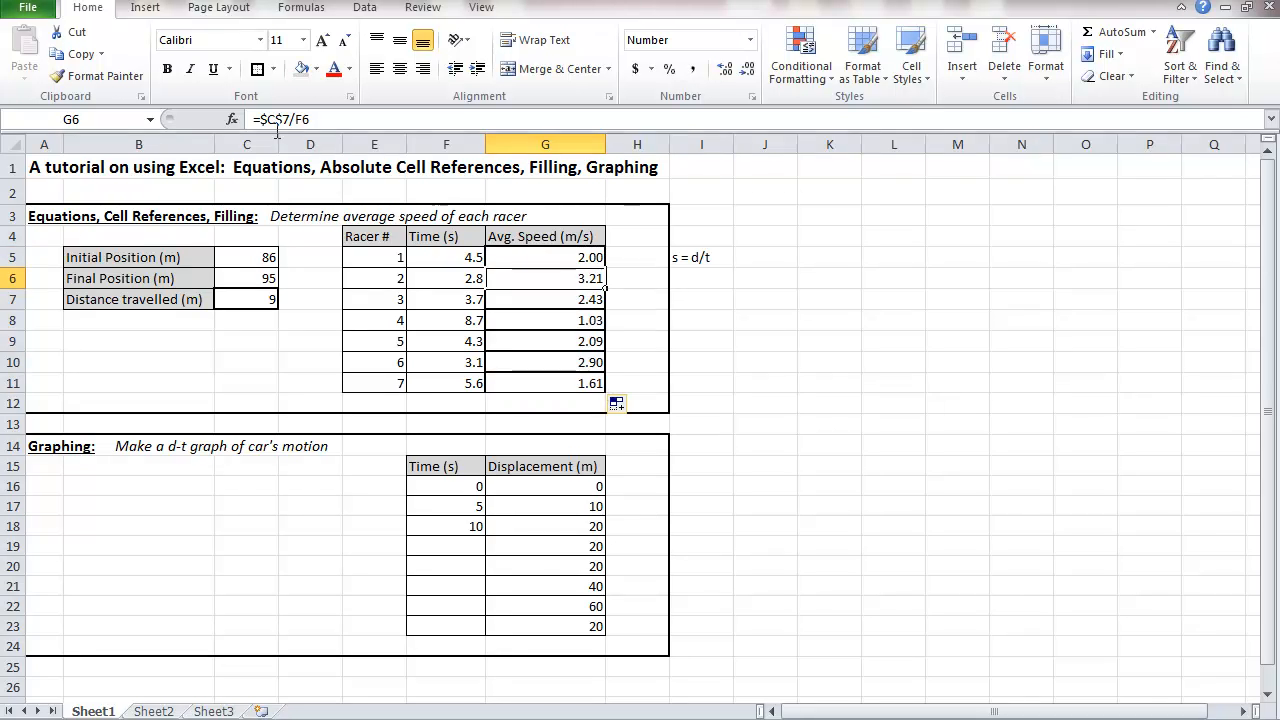
{"action": "left_click", "coordinate": [536, 294]}
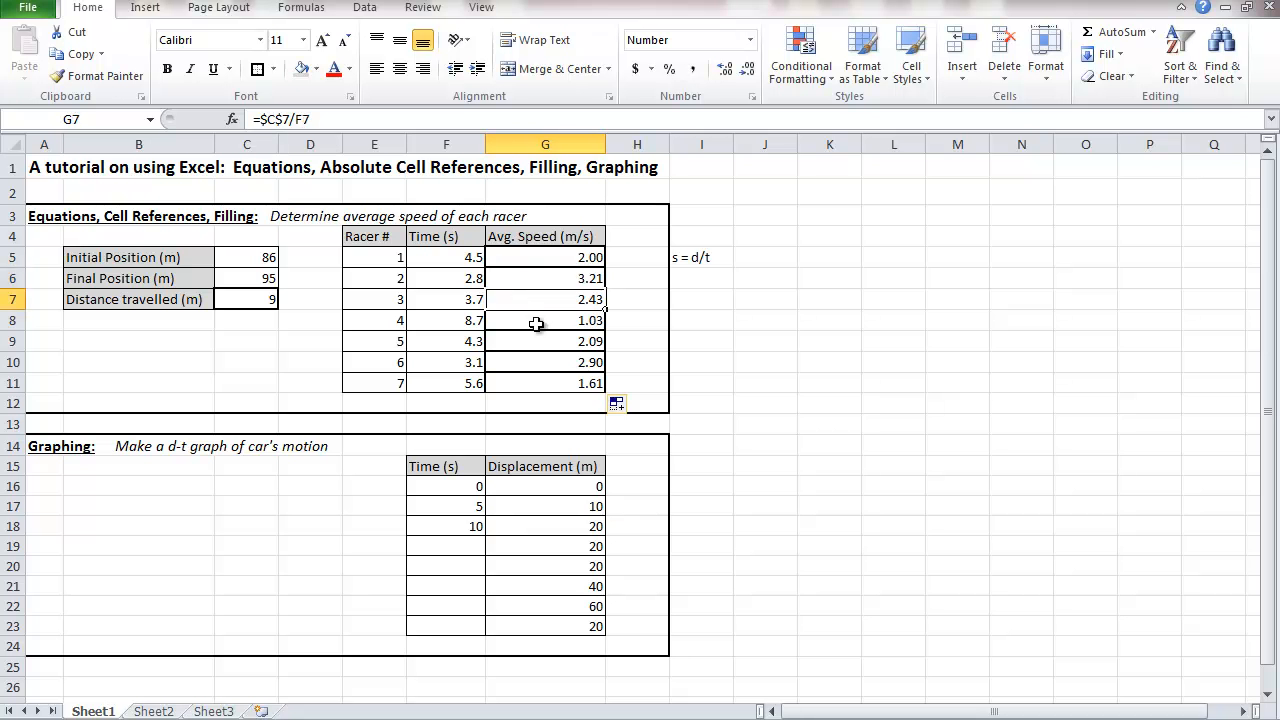
{"action": "left_click", "coordinate": [537, 323]}
{"action": "left_click", "coordinate": [537, 342]}
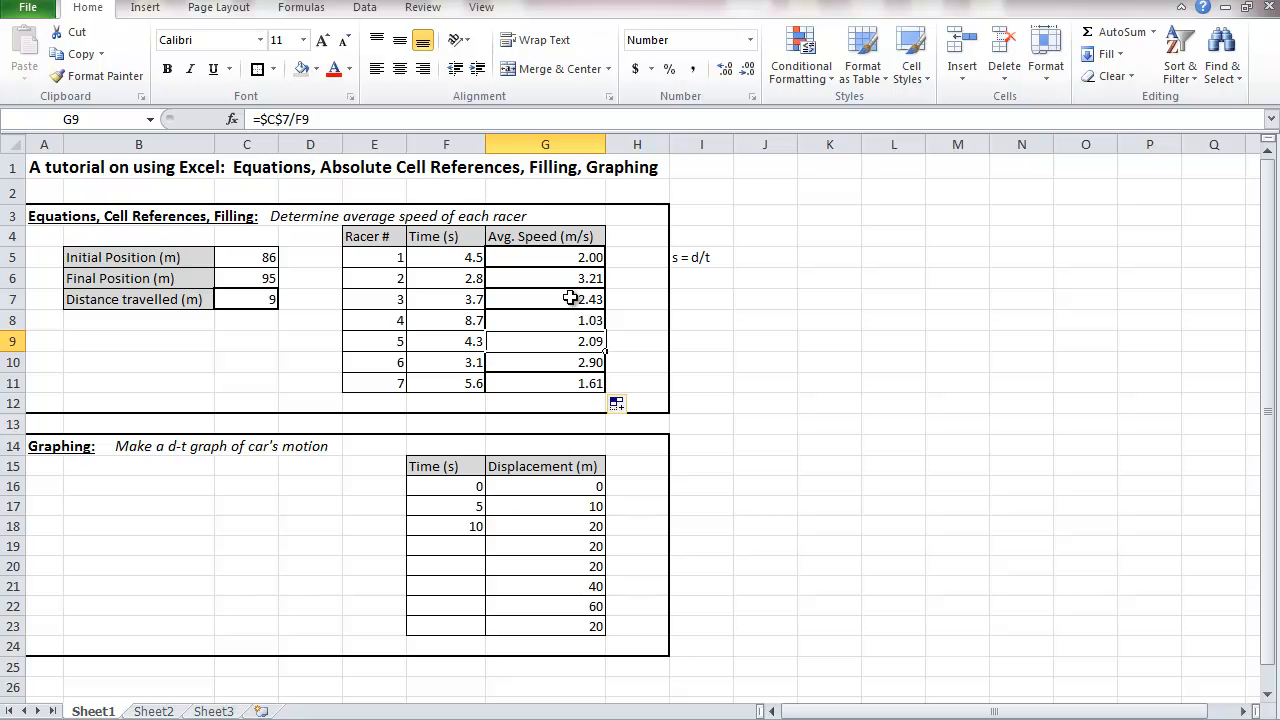
{"action": "left_click", "coordinate": [662, 363]}
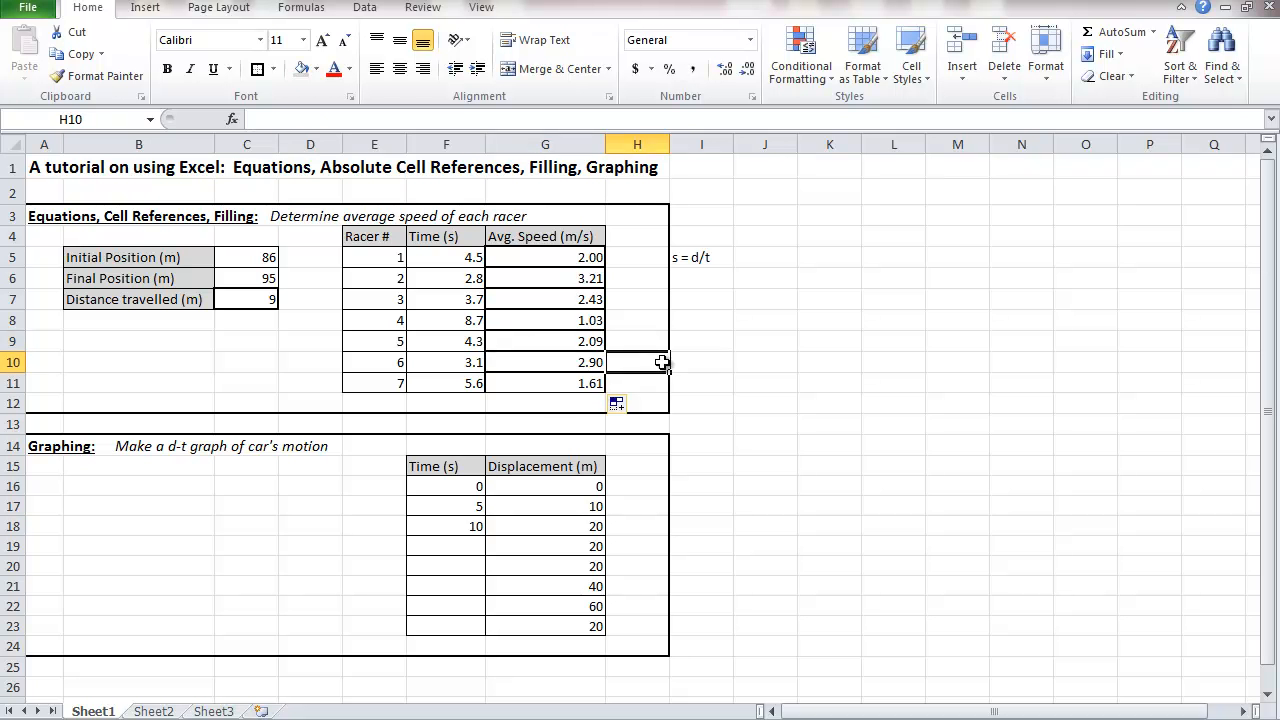
- Extend the 5-second time series in the graphing table down through F23, from 15 to 35
{"action": "left_click", "coordinate": [255, 529]}
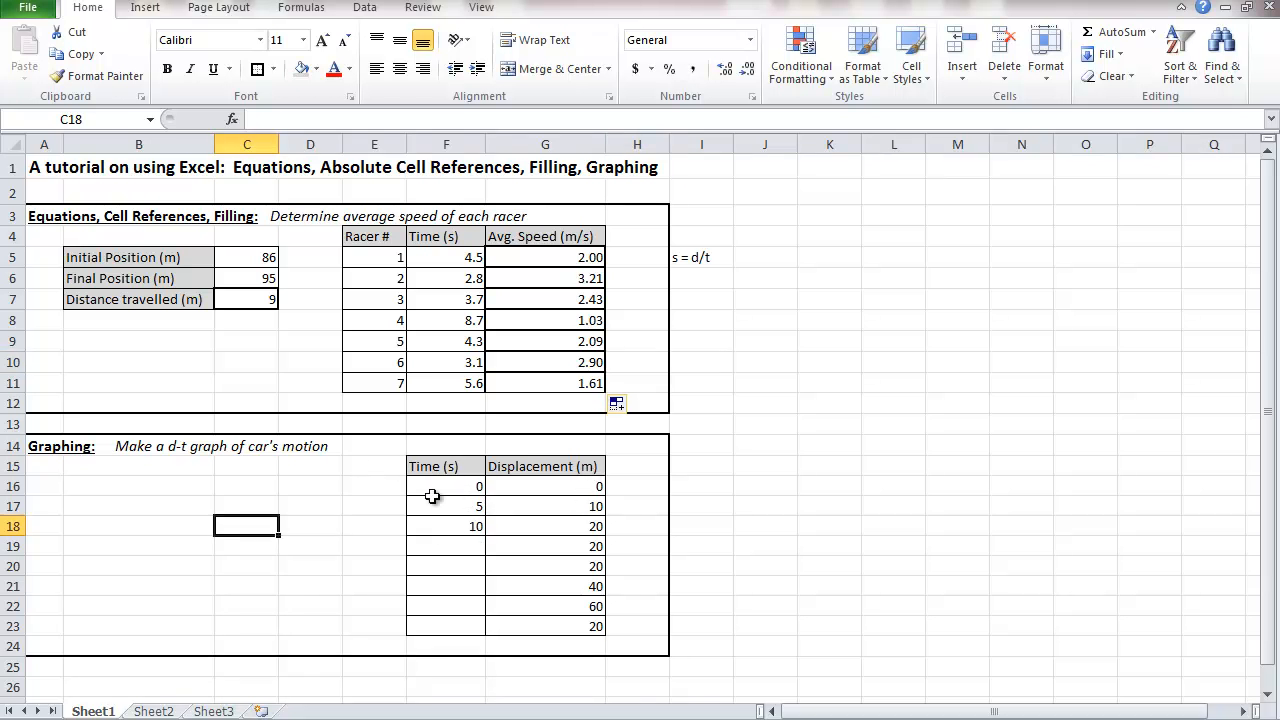
{"action": "left_click_drag", "start_coordinate": [483, 489], "coordinate": [531, 486]}
{"action": "left_click", "coordinate": [540, 487]}
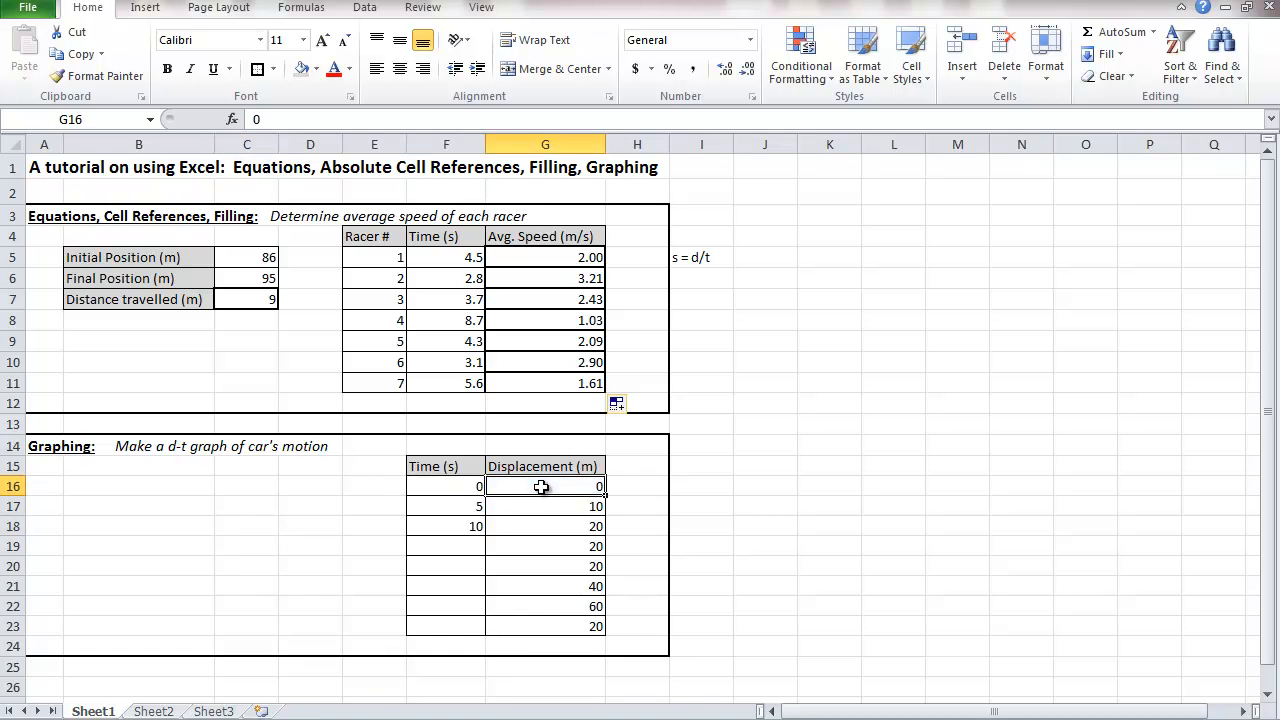
{"action": "left_click", "coordinate": [434, 486]}
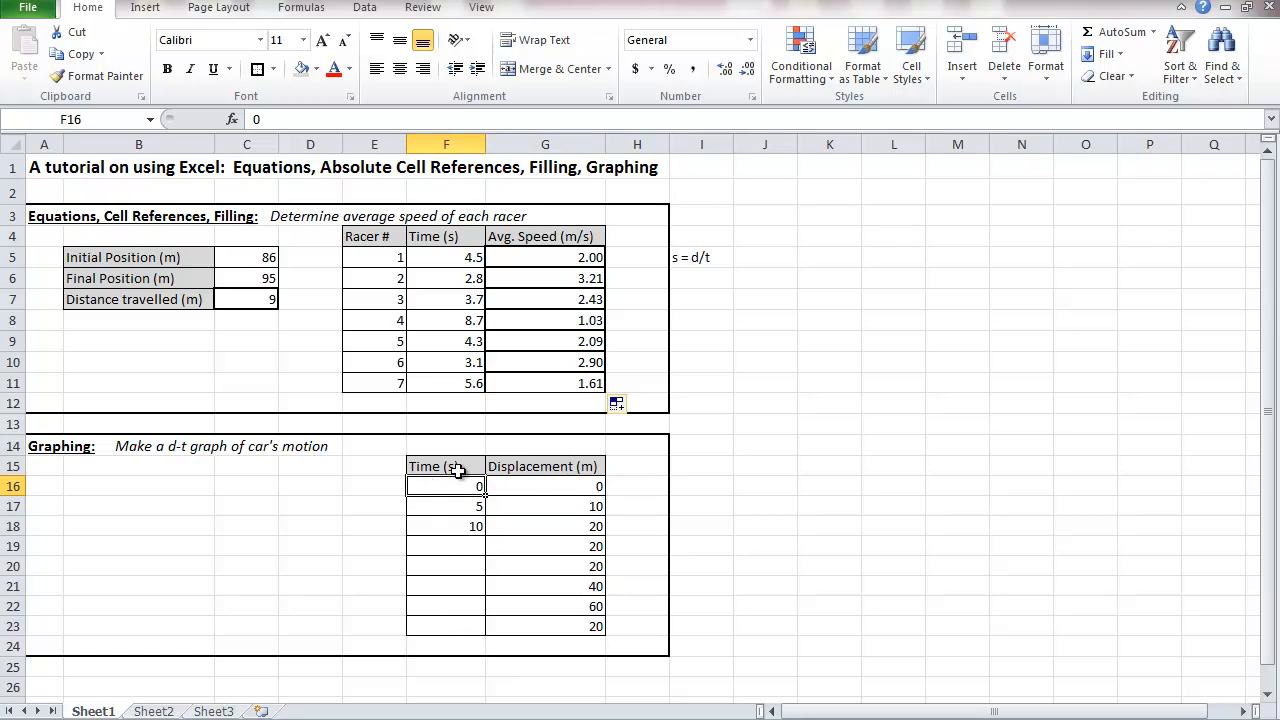
{"action": "left_click_drag", "start_coordinate": [452, 486], "coordinate": [478, 628]}
{"action": "left_click", "coordinate": [517, 609]}
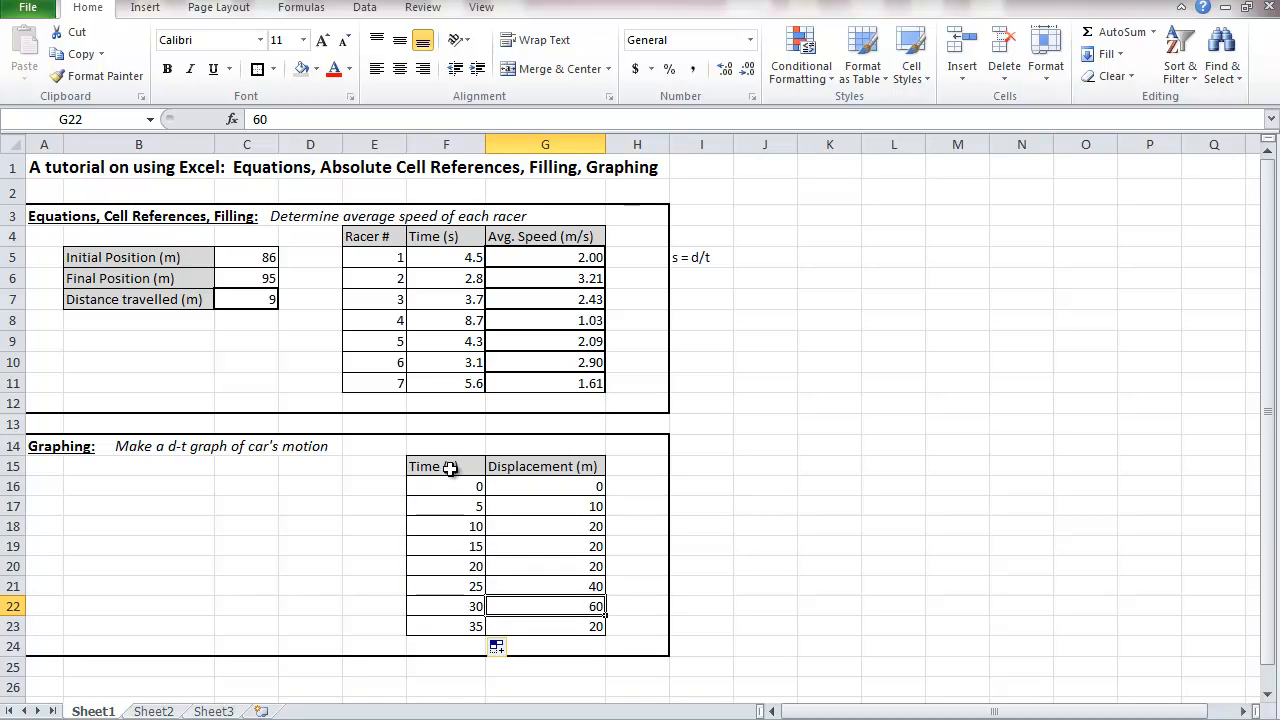
- Chart F15:G23 as a Scatter with Straight Lines and Markers and place the chart beside the tables, over columns J to P
{"action": "left_click_drag", "start_coordinate": [443, 466], "coordinate": [541, 621]}
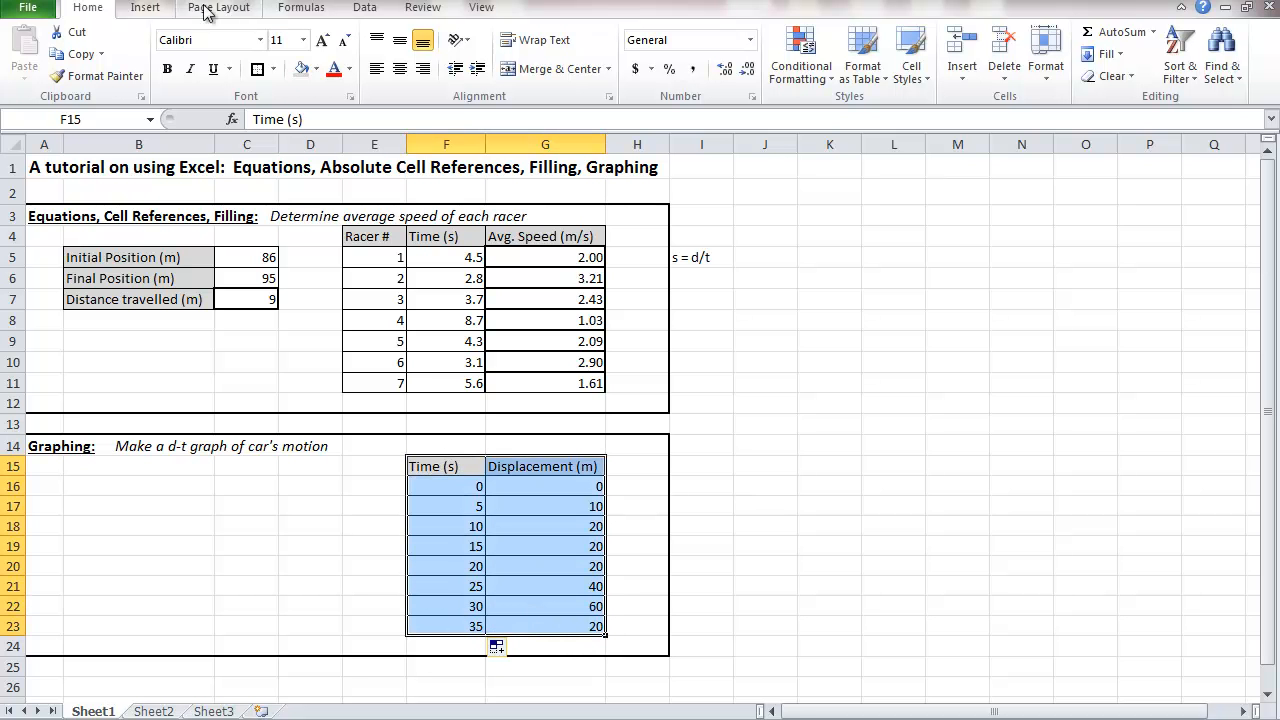
{"action": "left_click", "coordinate": [145, 8]}
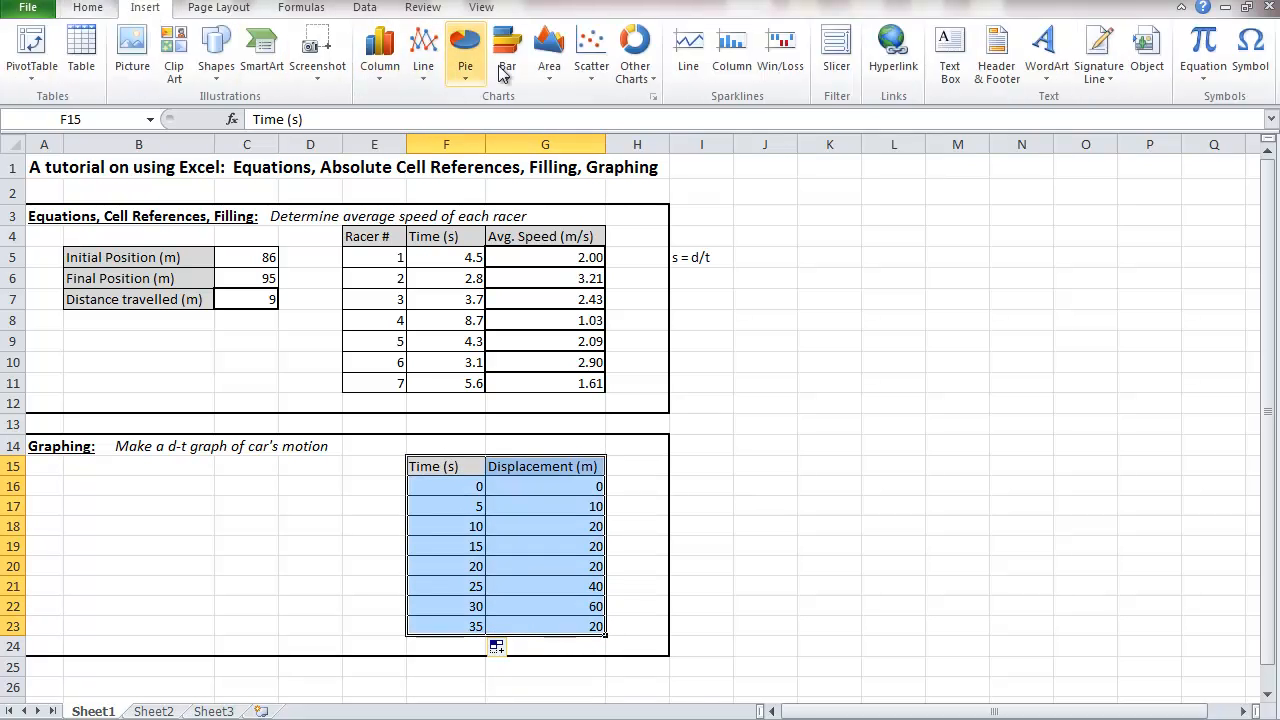
{"action": "left_click", "coordinate": [590, 80]}
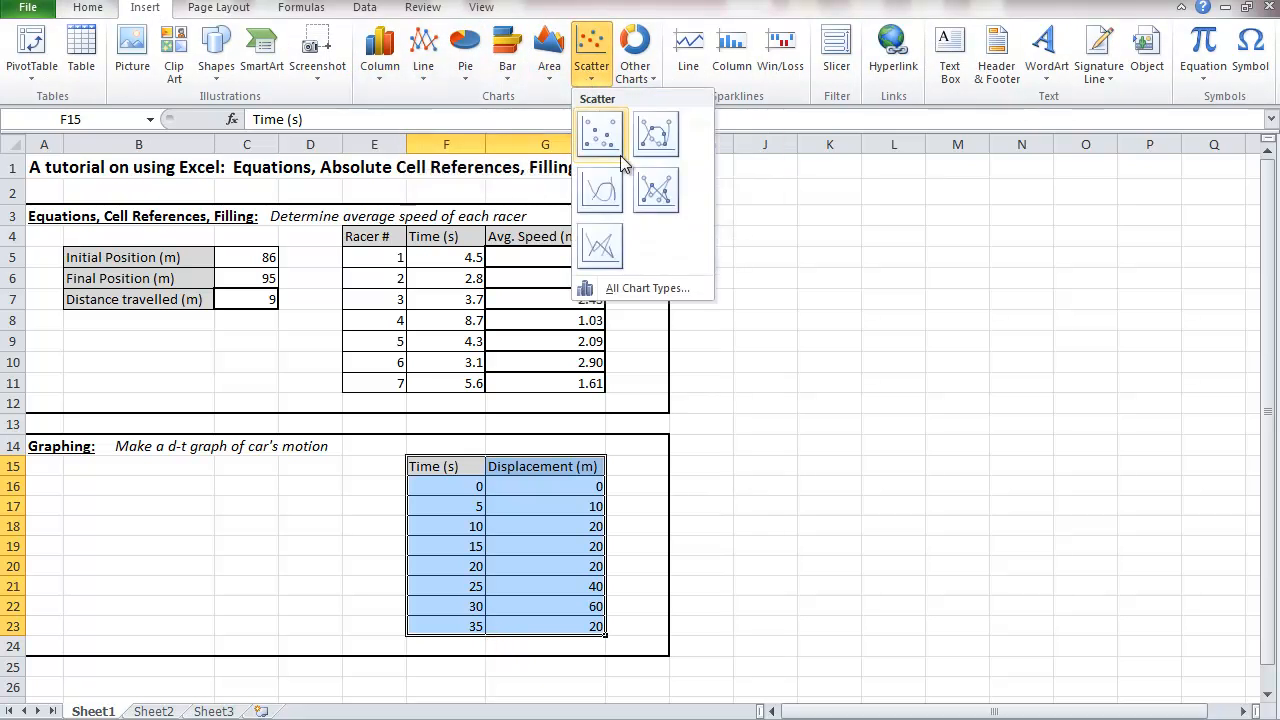
{"action": "left_click", "coordinate": [664, 200]}
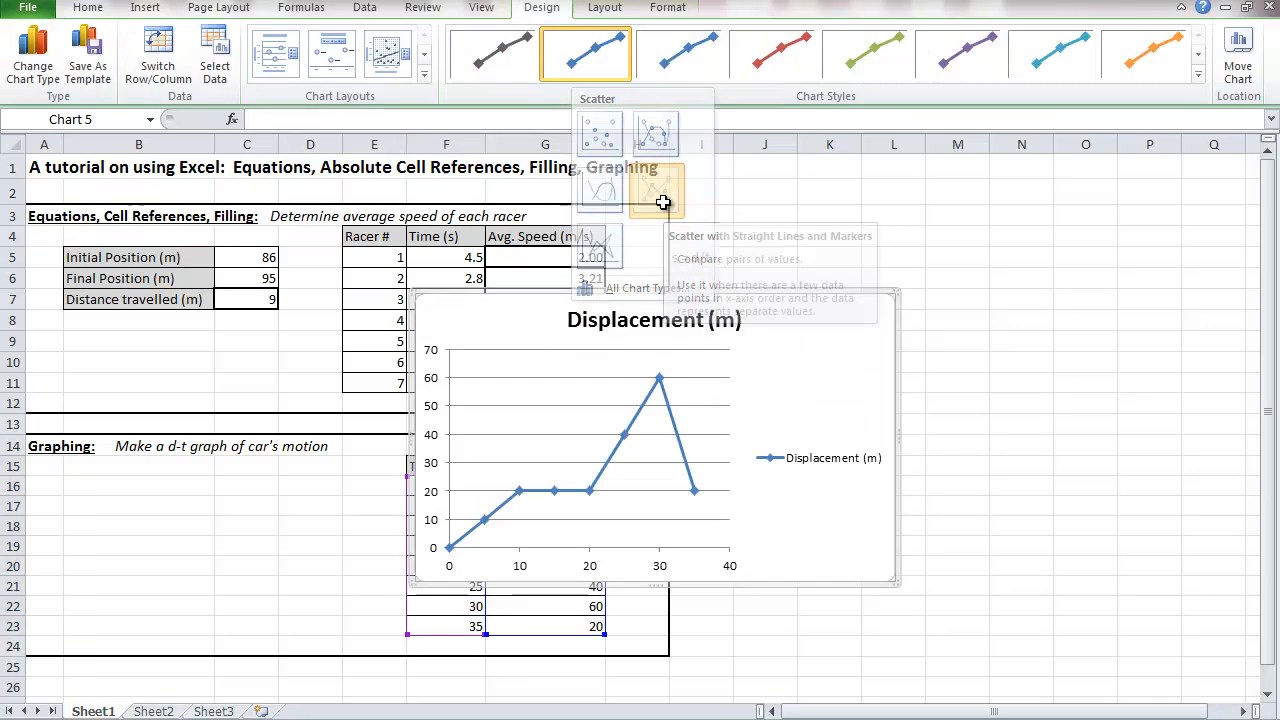
{"action": "left_click_drag", "start_coordinate": [819, 375], "coordinate": [1137, 313]}
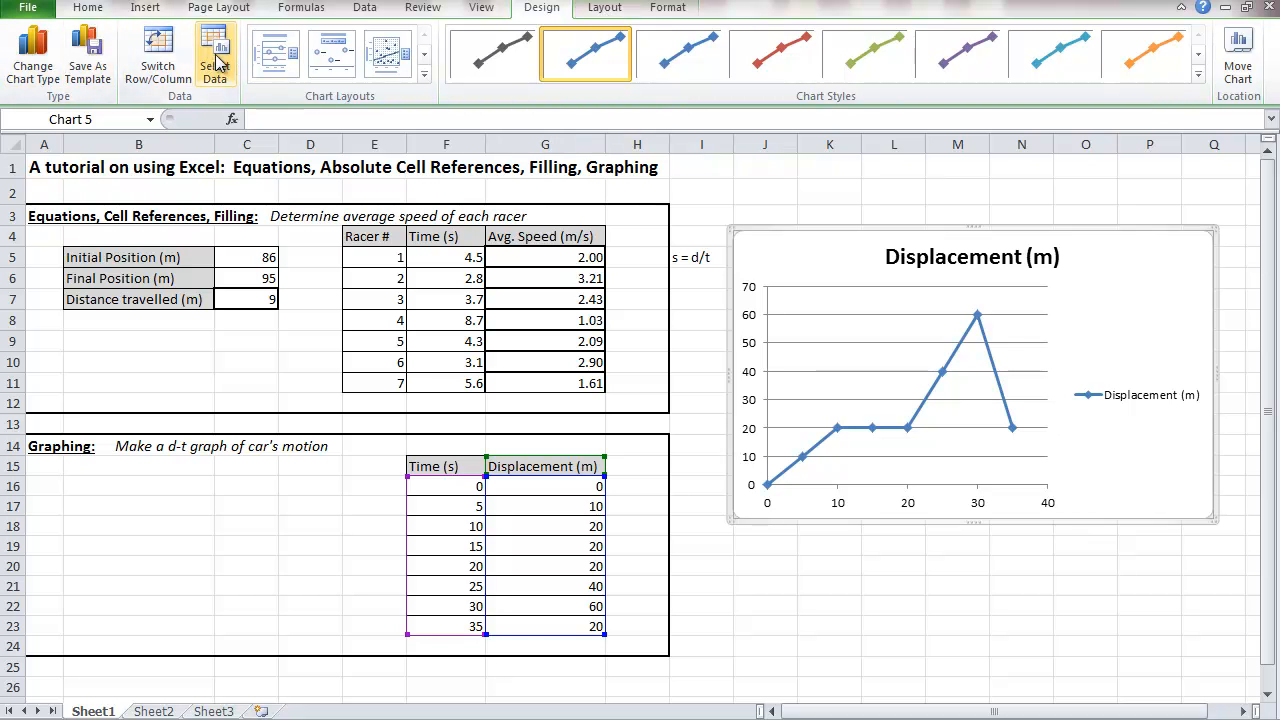
- Display the chart title above the plot and change its text to "d-t graph for car's motion"
{"action": "left_click", "coordinate": [614, 10]}
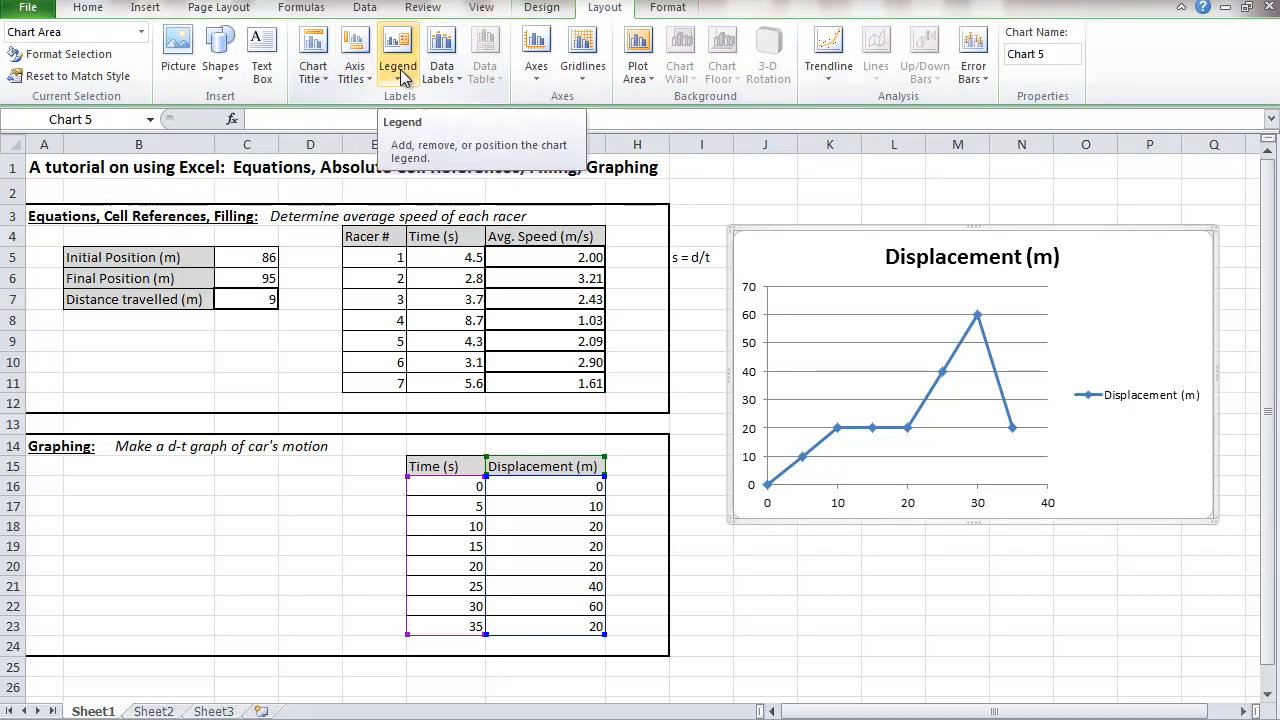
{"action": "left_click", "coordinate": [313, 78]}
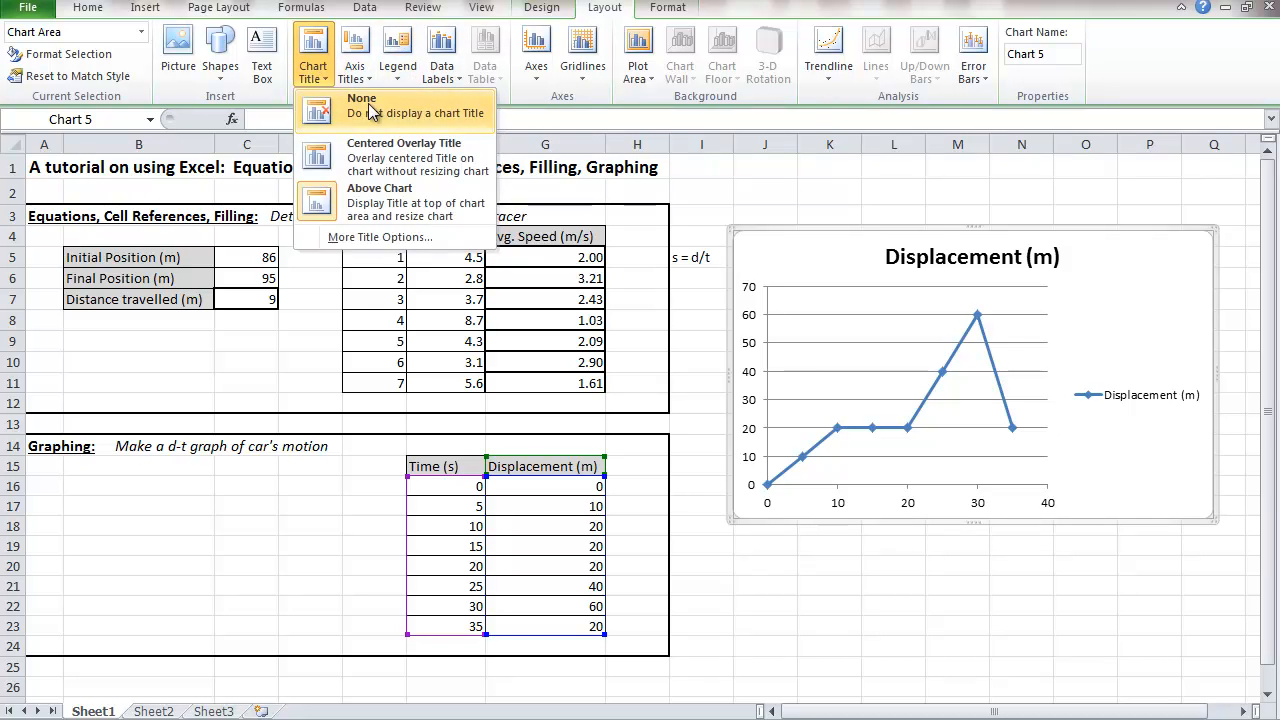
{"action": "left_click", "coordinate": [376, 205]}
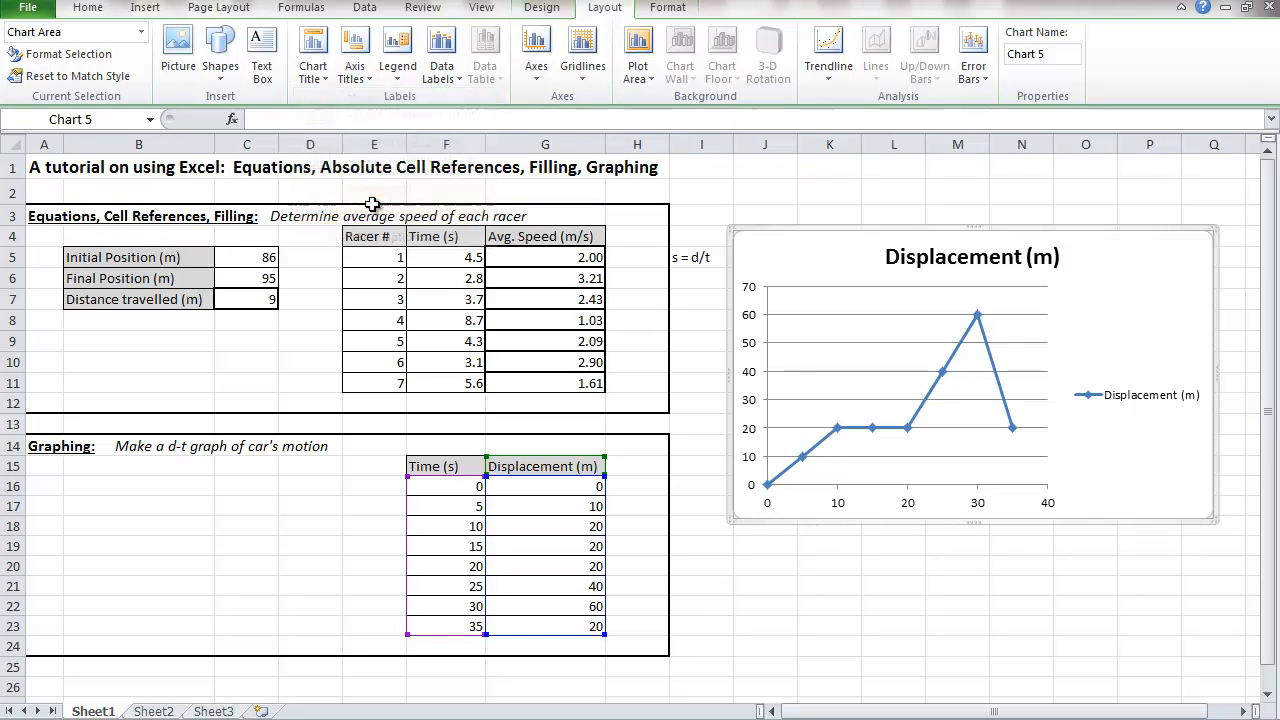
{"action": "double_click", "coordinate": [946, 258]}
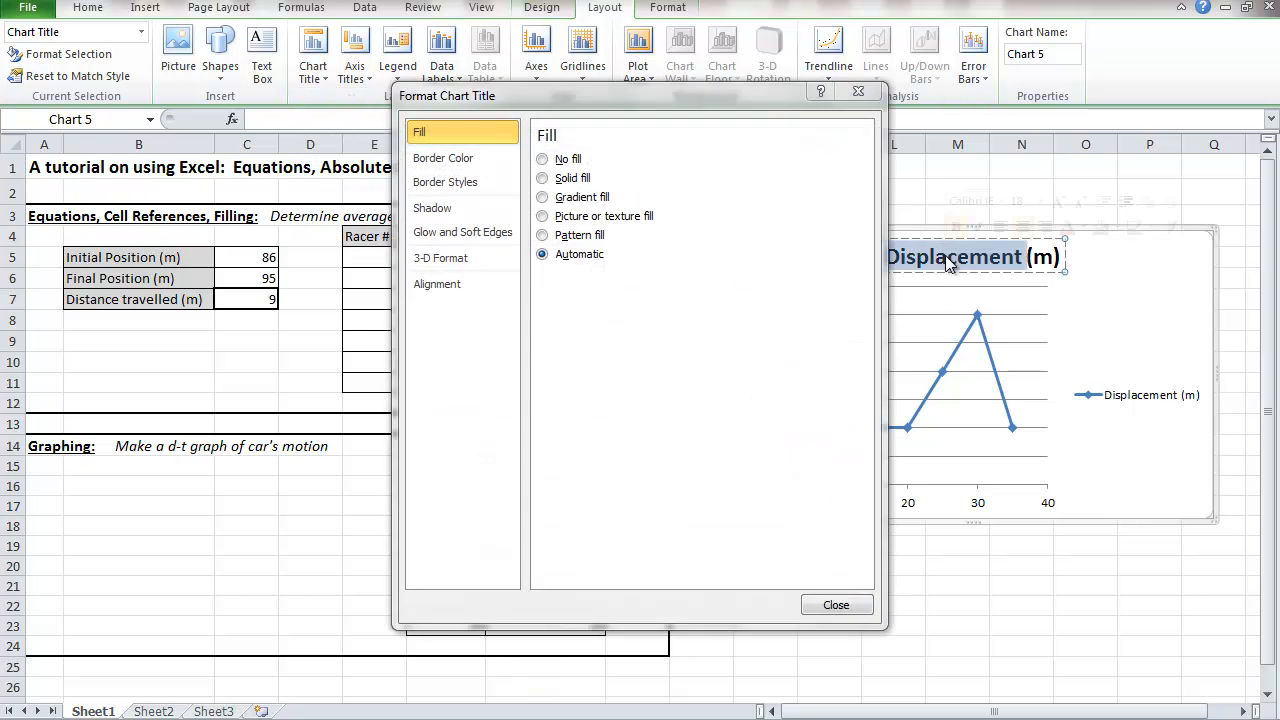
{"action": "left_click", "coordinate": [836, 606]}
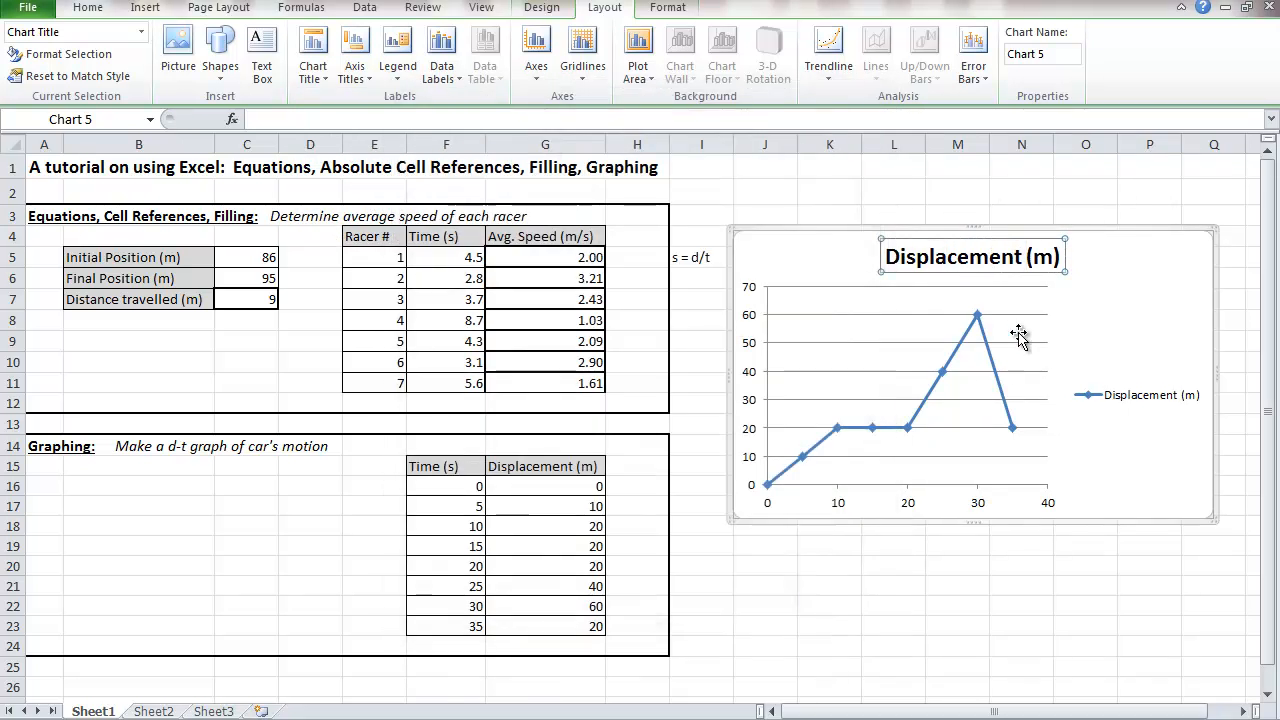
{"action": "triple_click", "coordinate": [1055, 258]}
{"action": "key", "text": "BackSpace"}
{"action": "type", "text": "d-t graph for car's motion"}
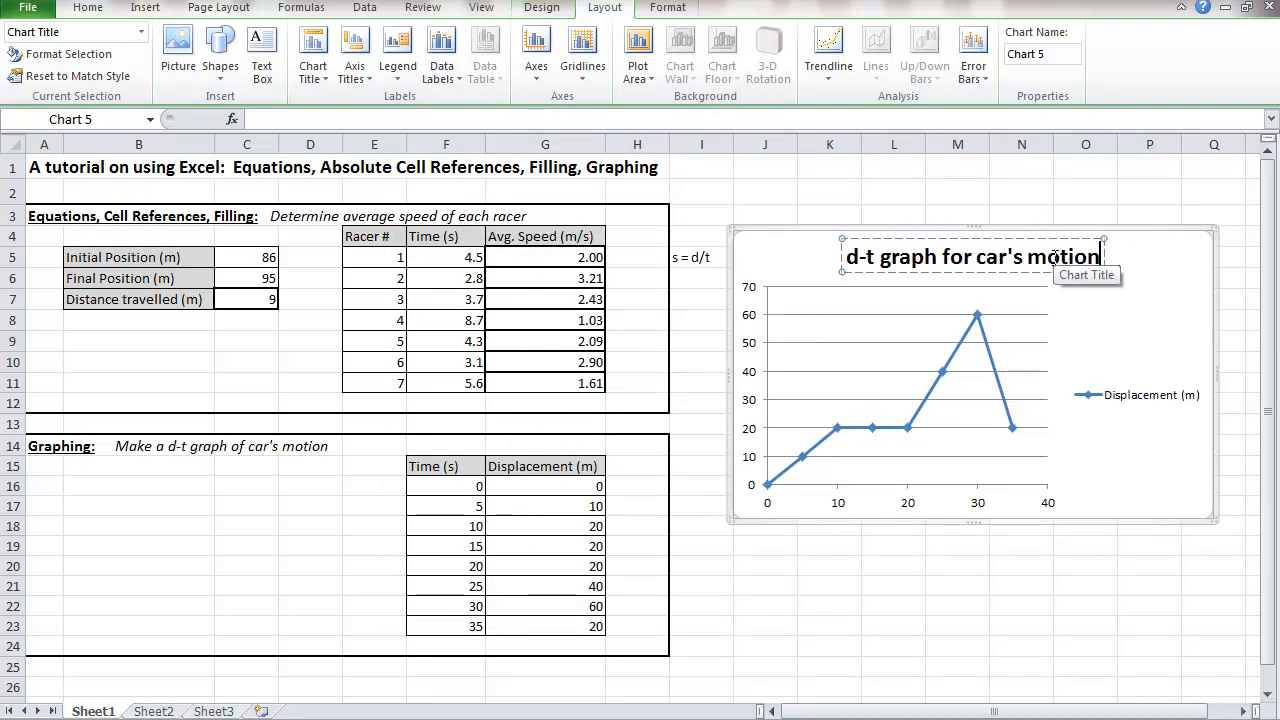
{"action": "left_click", "coordinate": [1079, 351]}
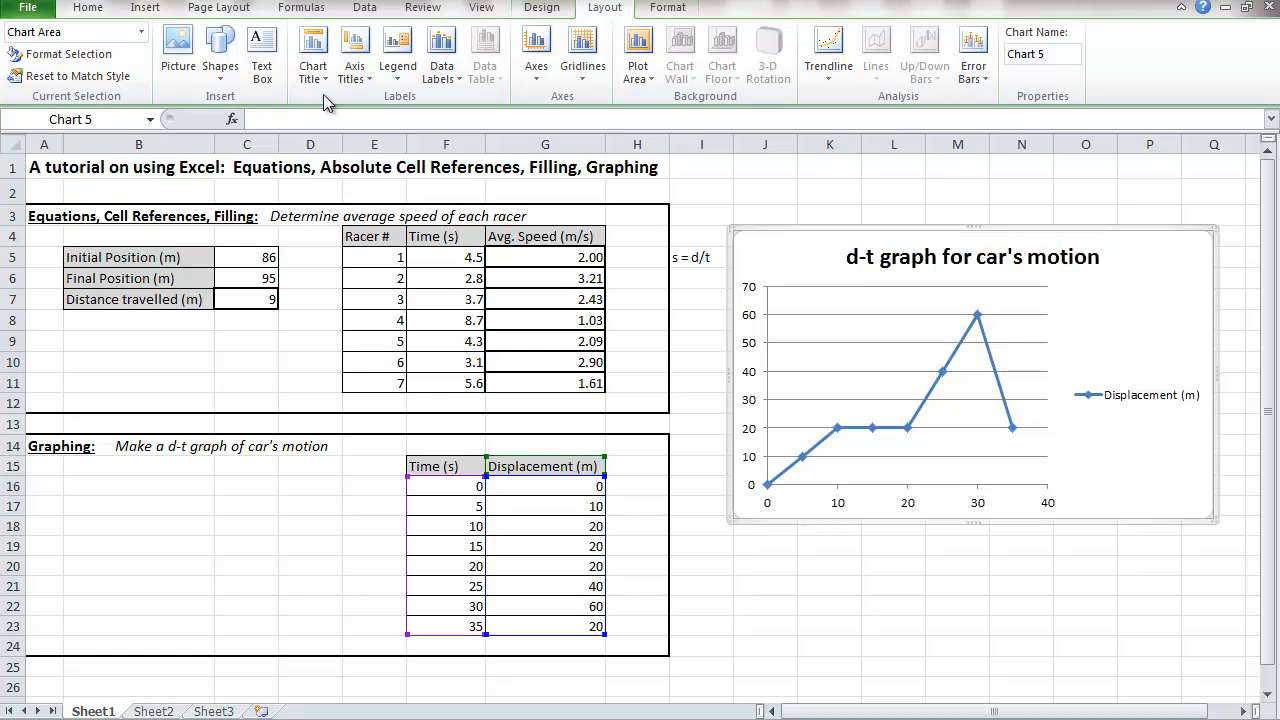
- Add a horizontal axis title below the axis reading "time (s)"
{"action": "left_click", "coordinate": [358, 80]}
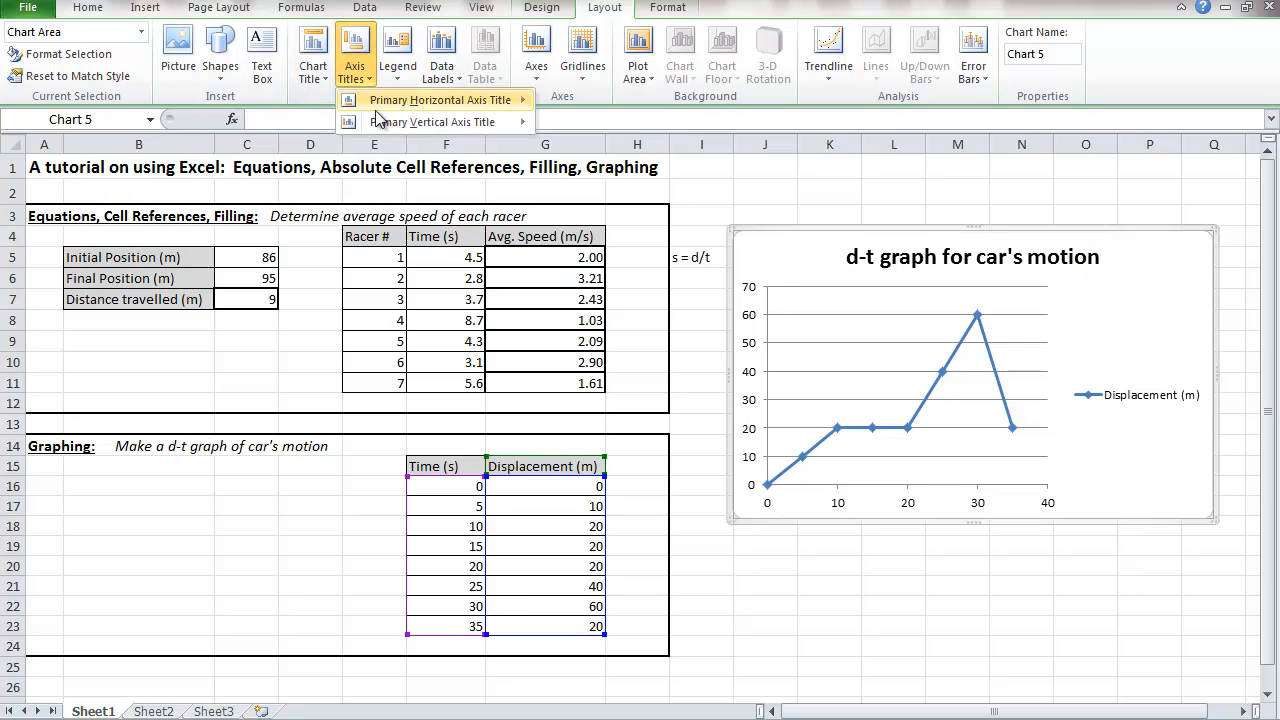
{"action": "mouse_move", "coordinate": [411, 108]}
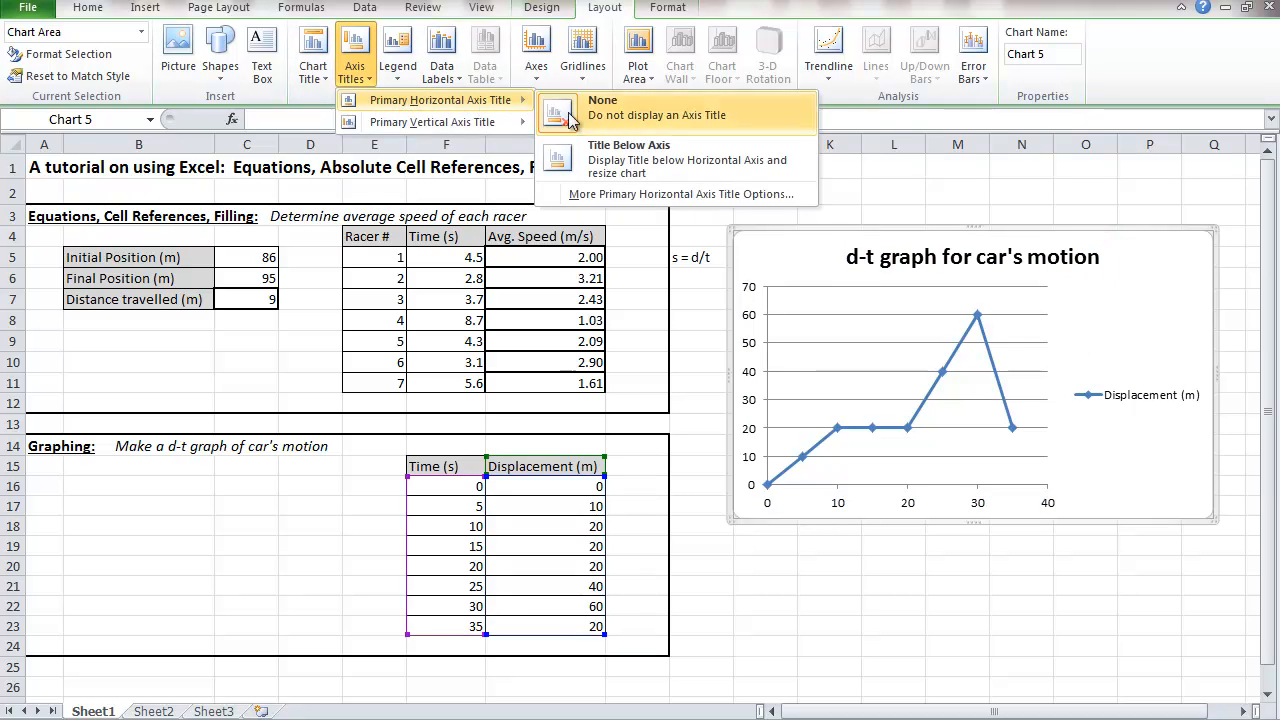
{"action": "left_click", "coordinate": [624, 163]}
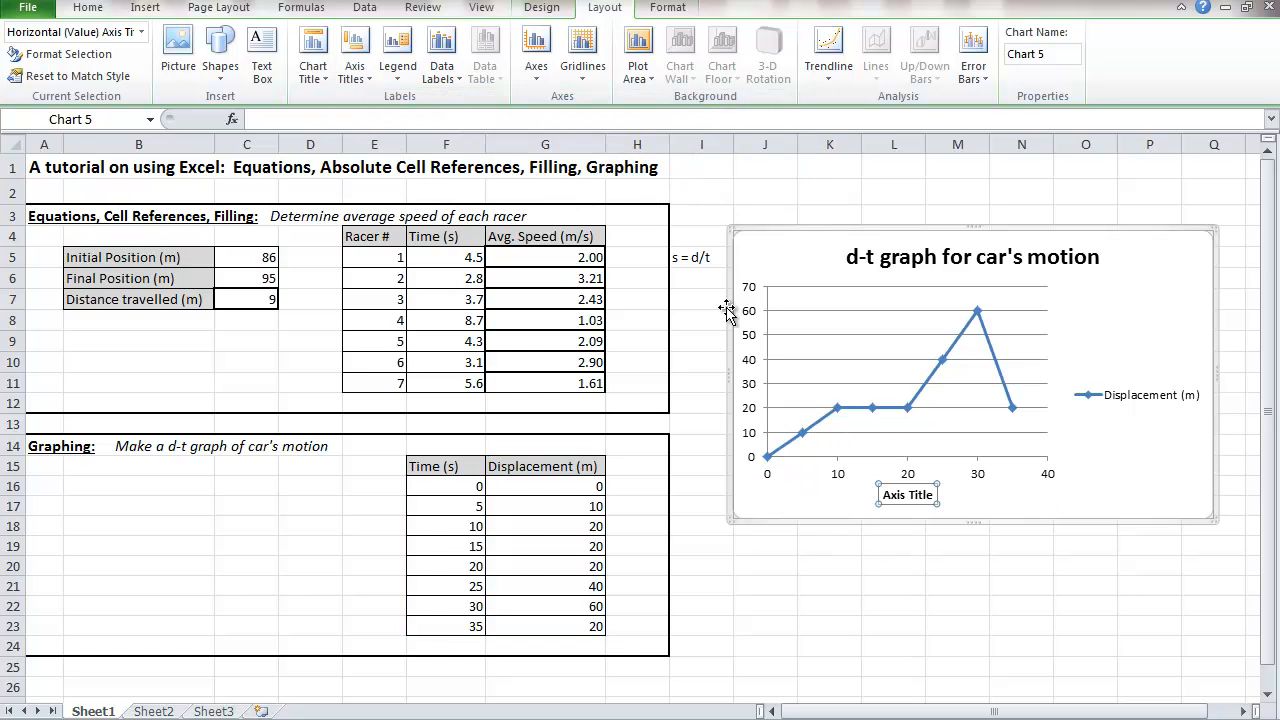
{"action": "double_click", "coordinate": [920, 495]}
{"action": "left_click", "coordinate": [922, 496]}
{"action": "type", "text": "time (s)"}
{"action": "key", "text": "Return"}
{"action": "key", "text": "BackSpace"}
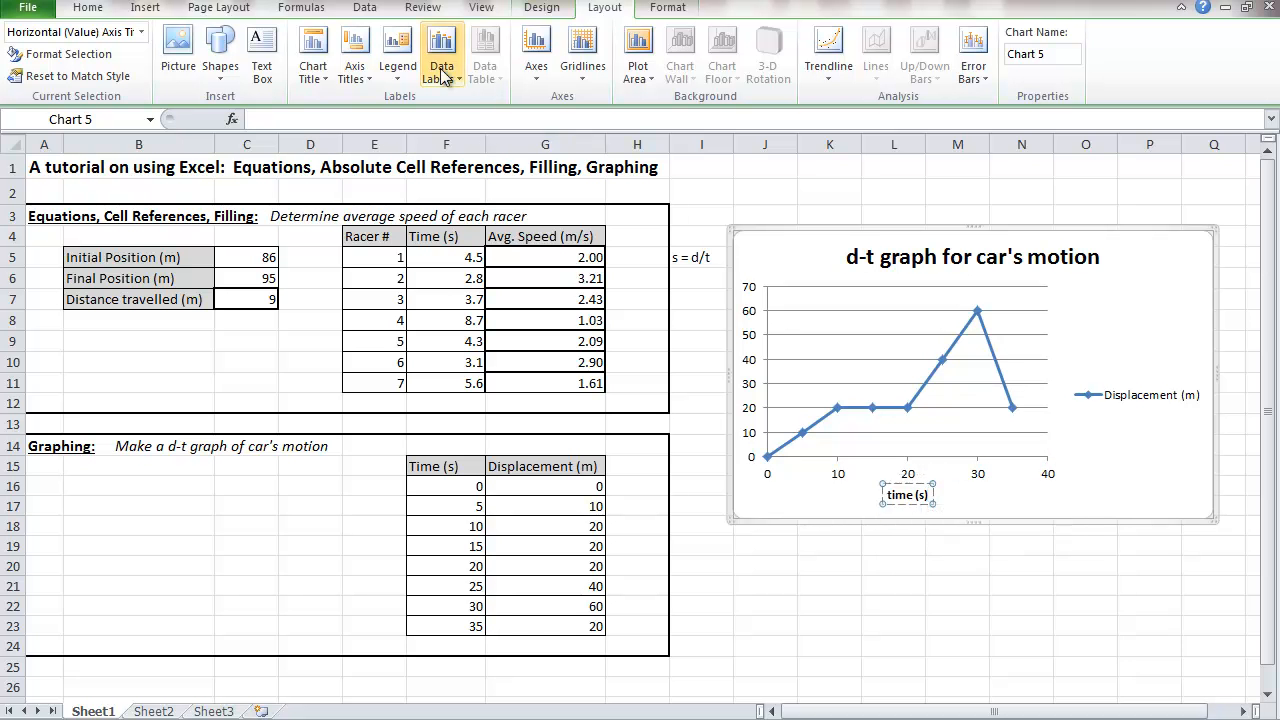
- Add a rotated vertical axis title reading "displacement (m)"
{"action": "left_click", "coordinate": [362, 78]}
{"action": "mouse_move", "coordinate": [420, 122]}
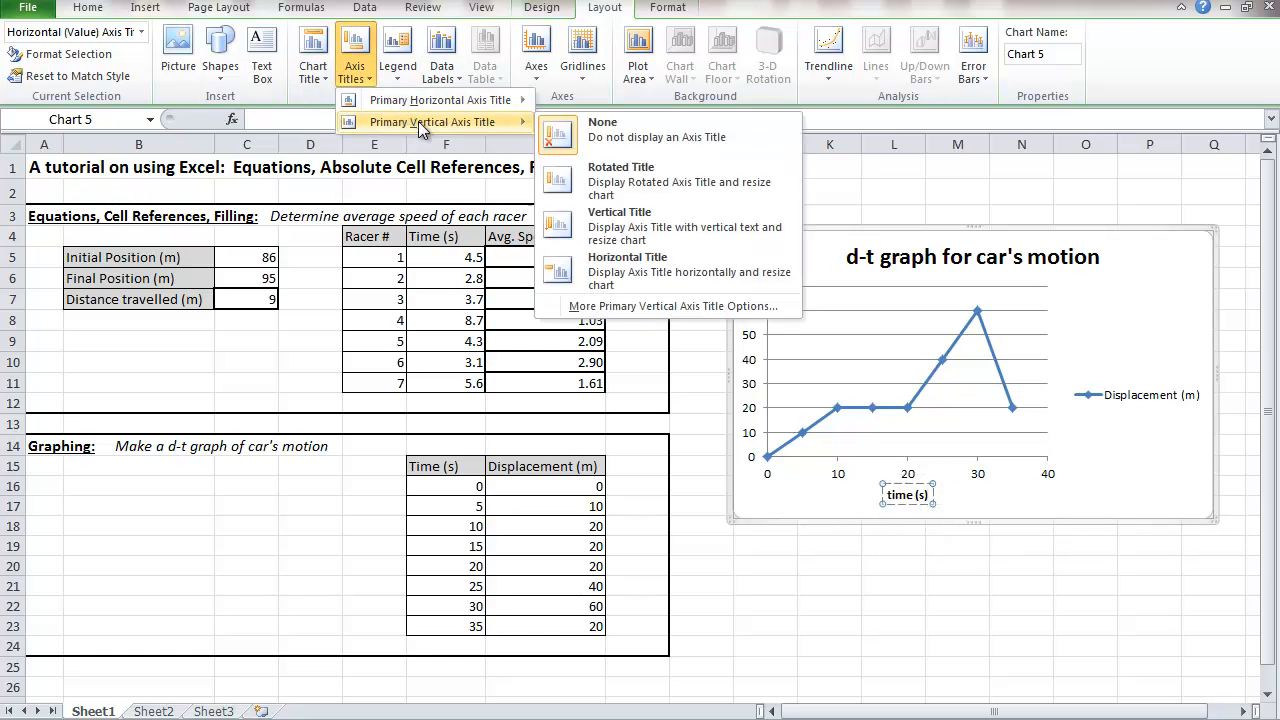
{"action": "left_click", "coordinate": [611, 170]}
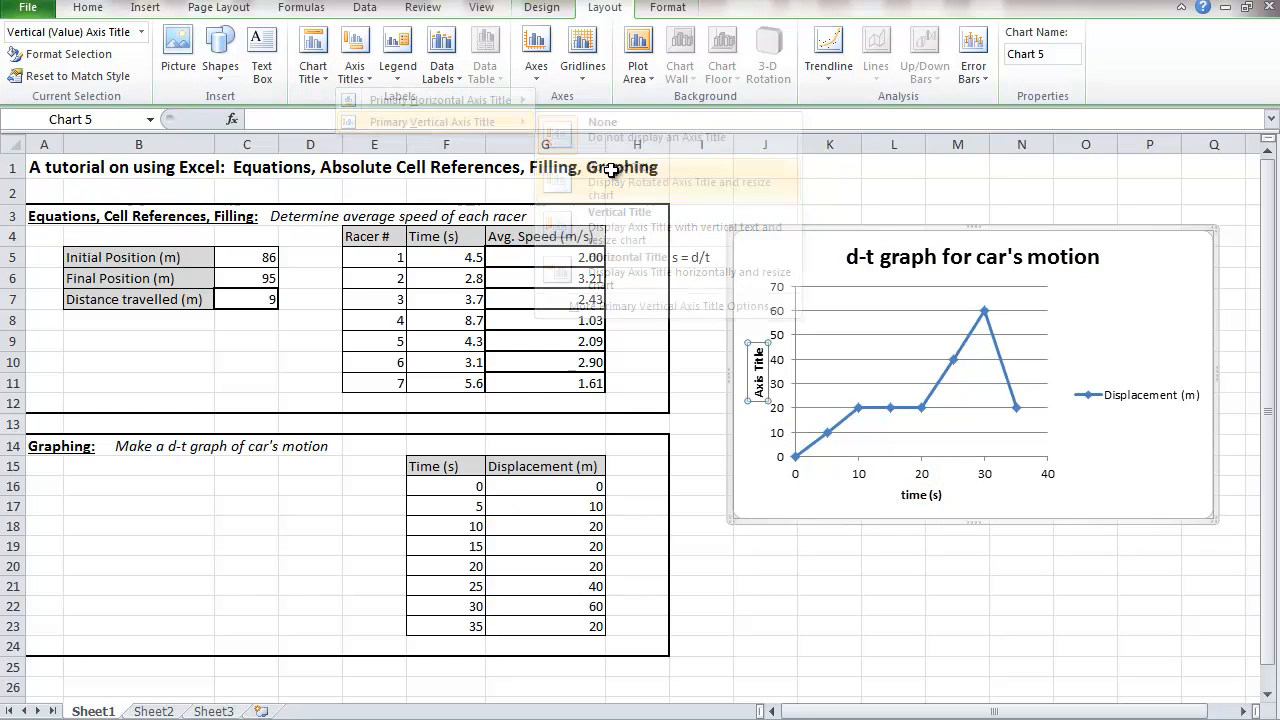
{"action": "left_click_drag", "start_coordinate": [760, 345], "coordinate": [762, 385]}
{"action": "type", "text": "displacement (m)"}
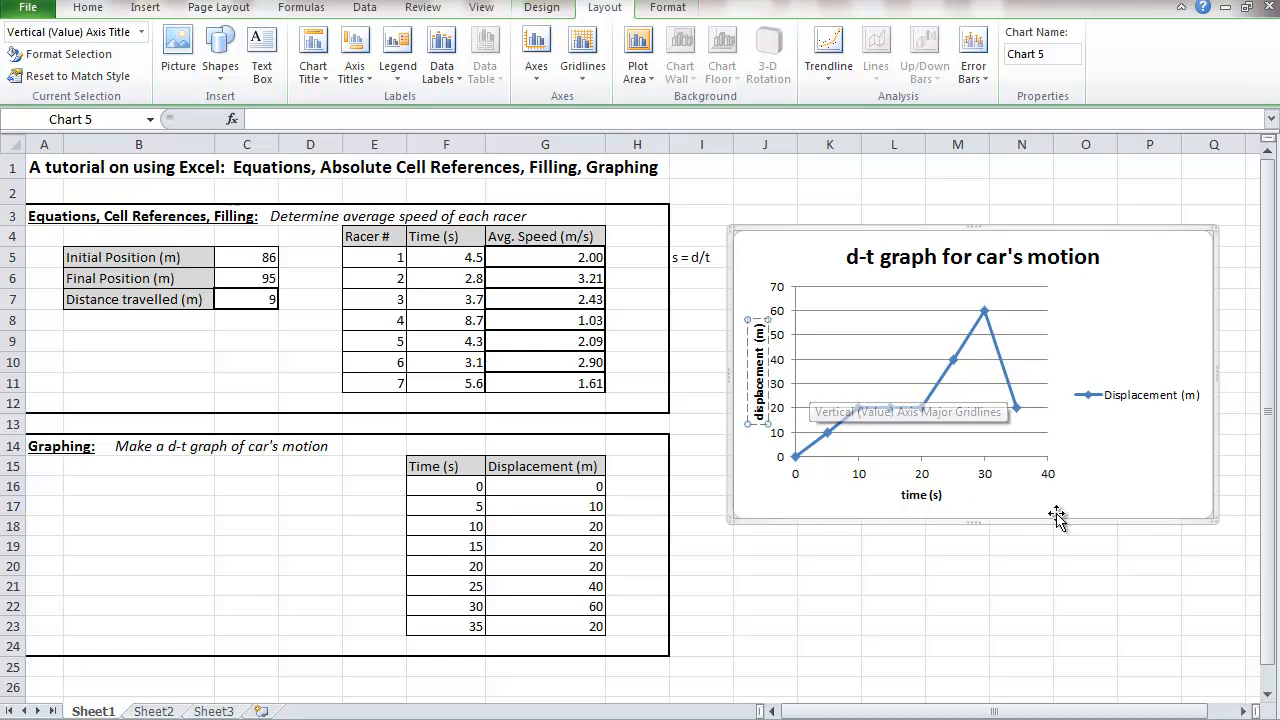
{"action": "left_click", "coordinate": [1130, 483]}
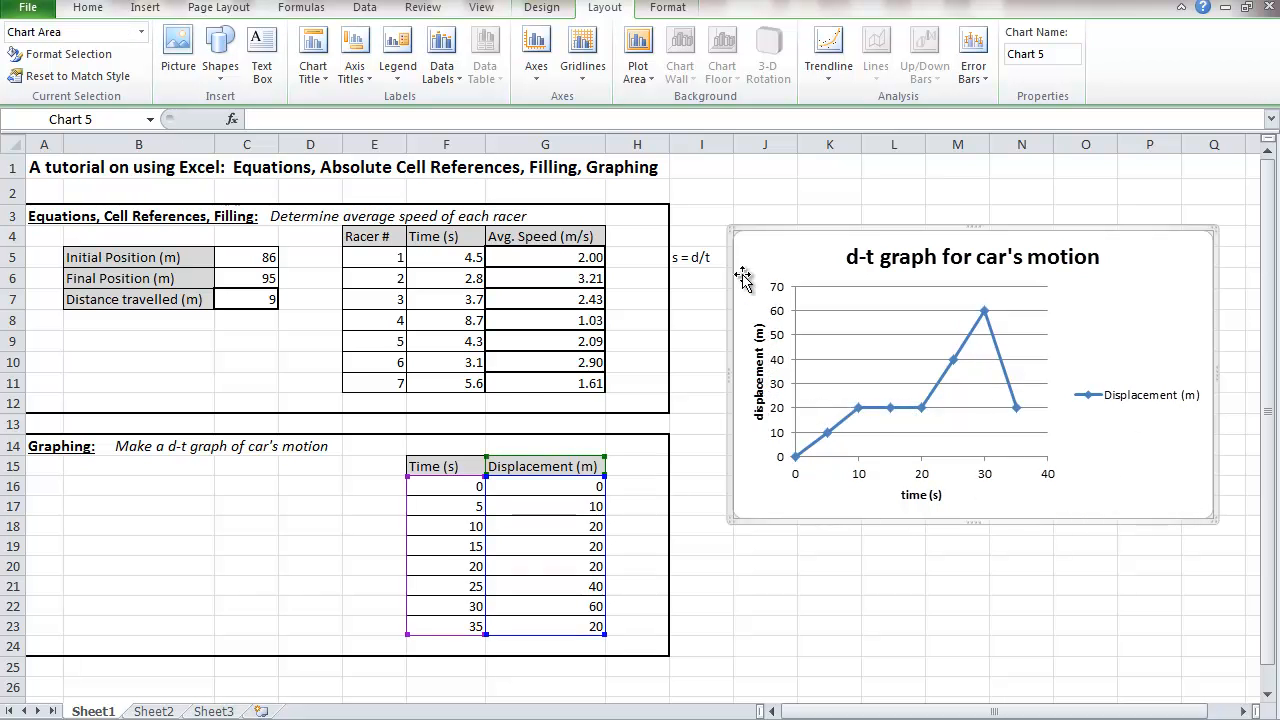
- Turn off the chart's legend and review the data label options without applying any
{"action": "left_click", "coordinate": [406, 79]}
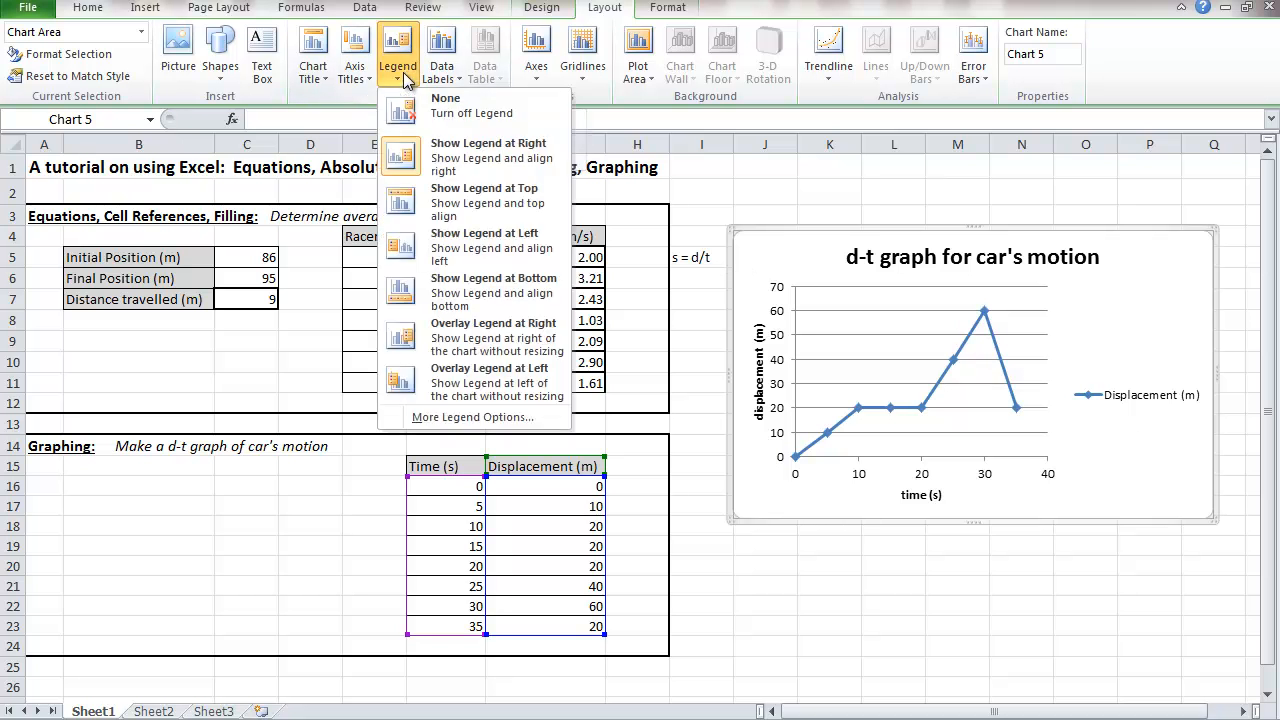
{"action": "left_click", "coordinate": [437, 117]}
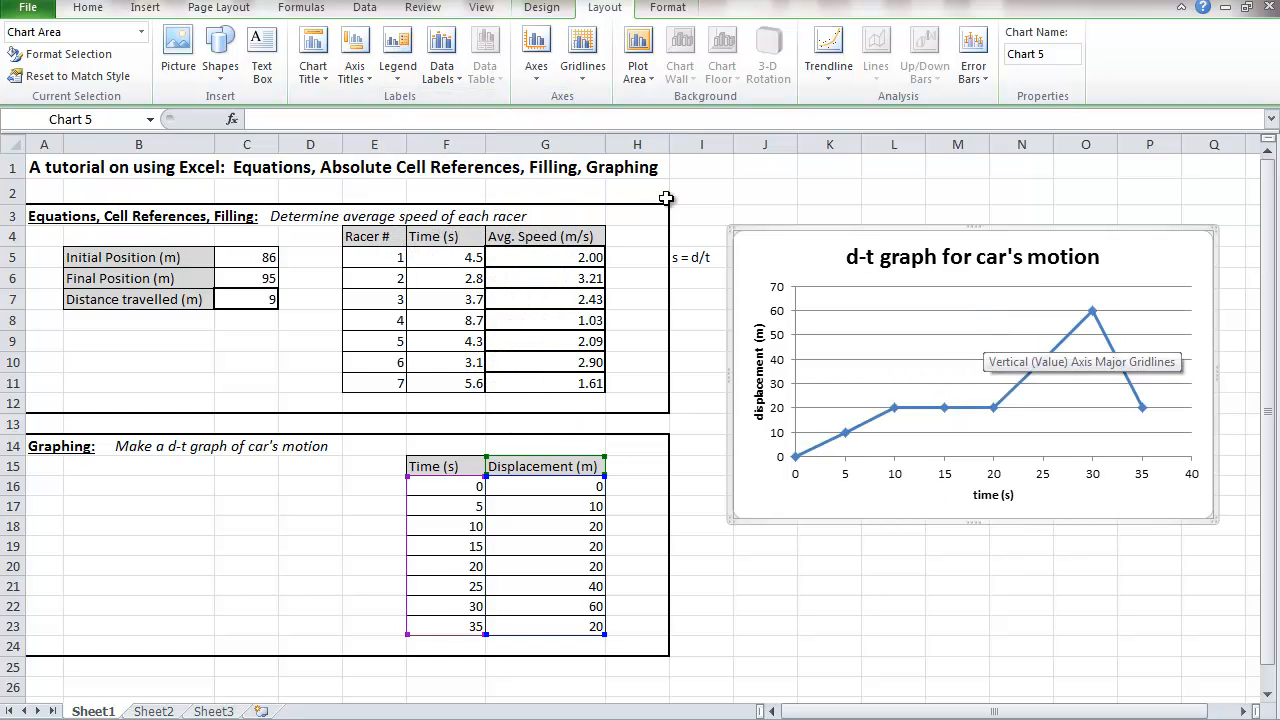
{"action": "left_click", "coordinate": [443, 72]}
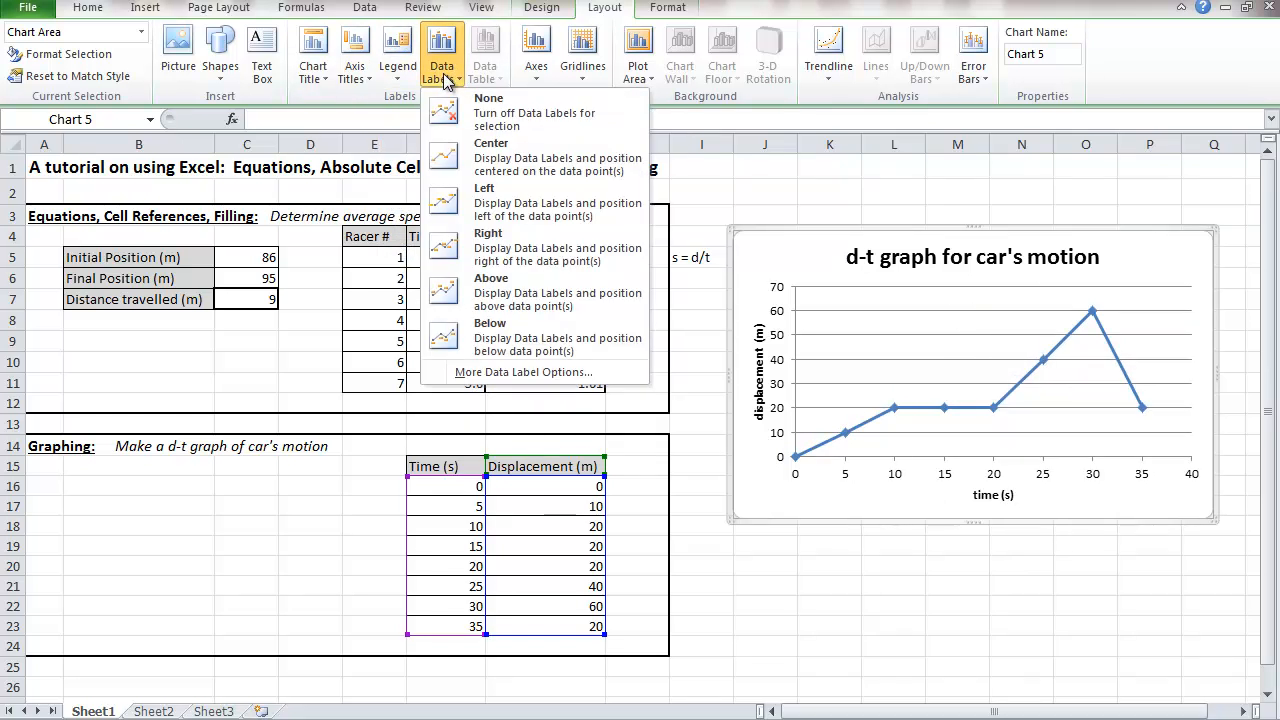
{"action": "left_click", "coordinate": [444, 76]}
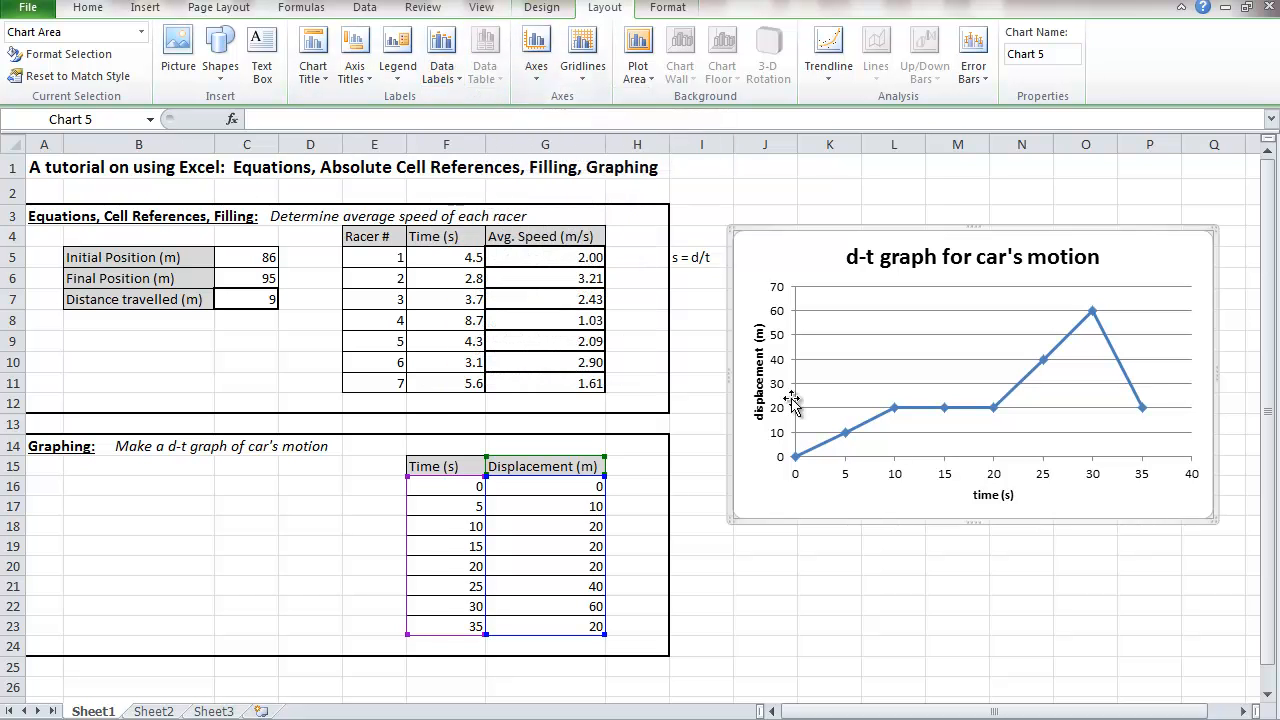
- Display major vertical gridlines on the d-t graph and deselect the chart
{"action": "left_click", "coordinate": [581, 70]}
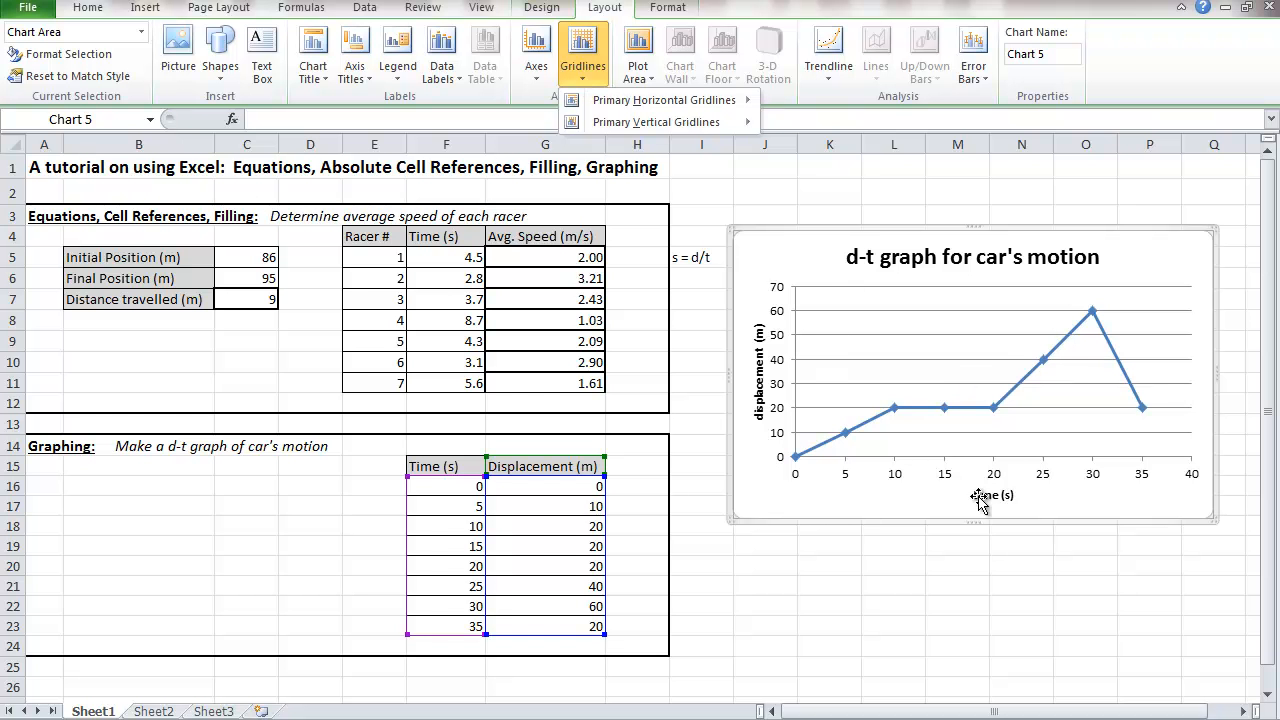
{"action": "mouse_move", "coordinate": [690, 124]}
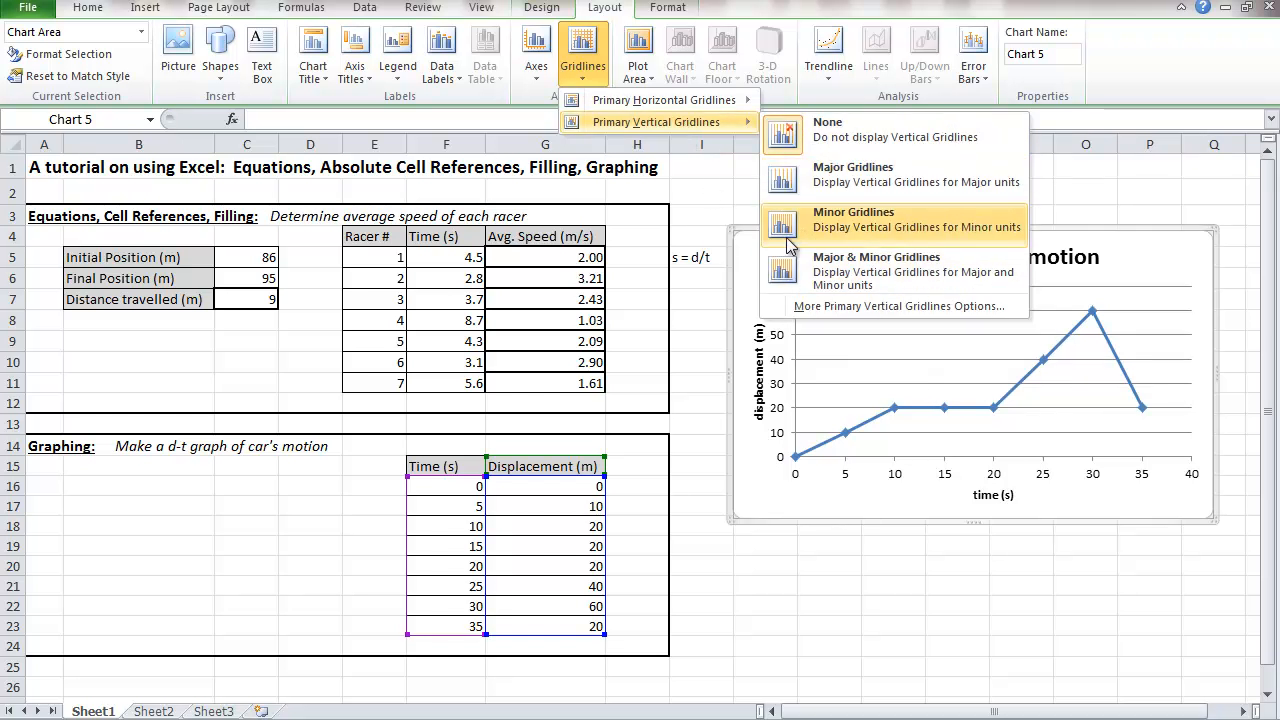
{"action": "left_click", "coordinate": [808, 184]}
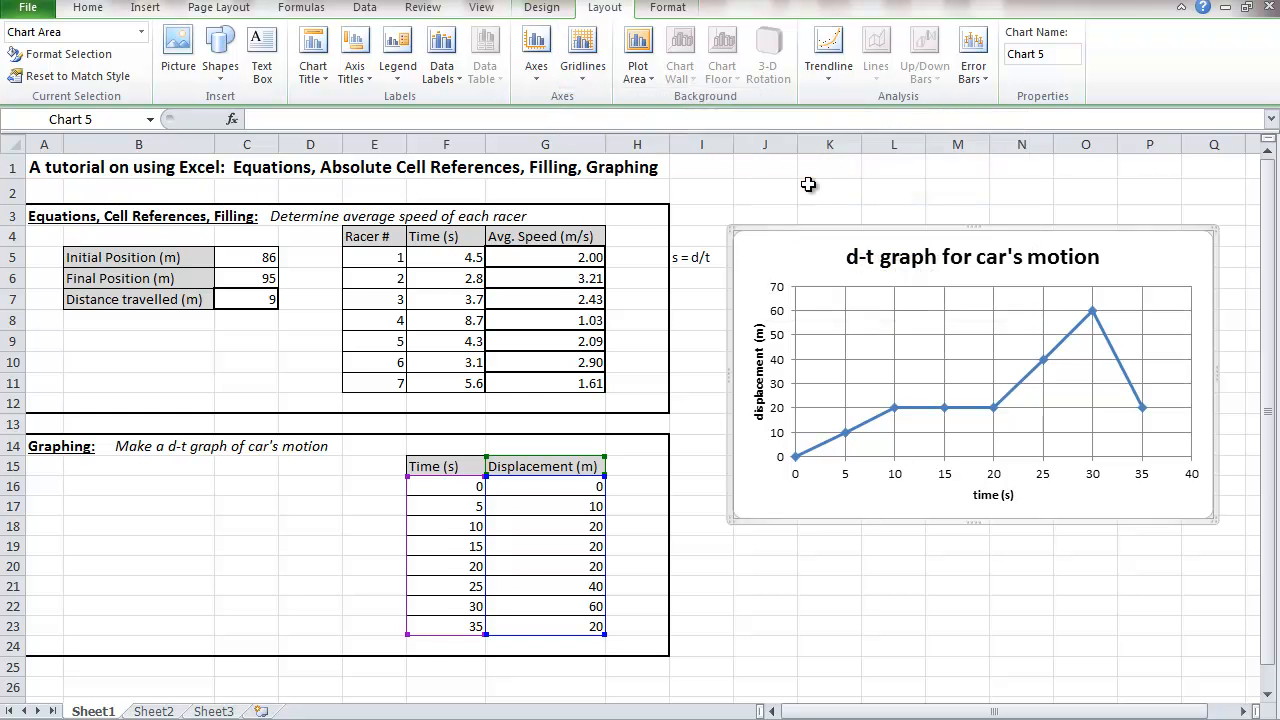
{"action": "left_click", "coordinate": [780, 652]}
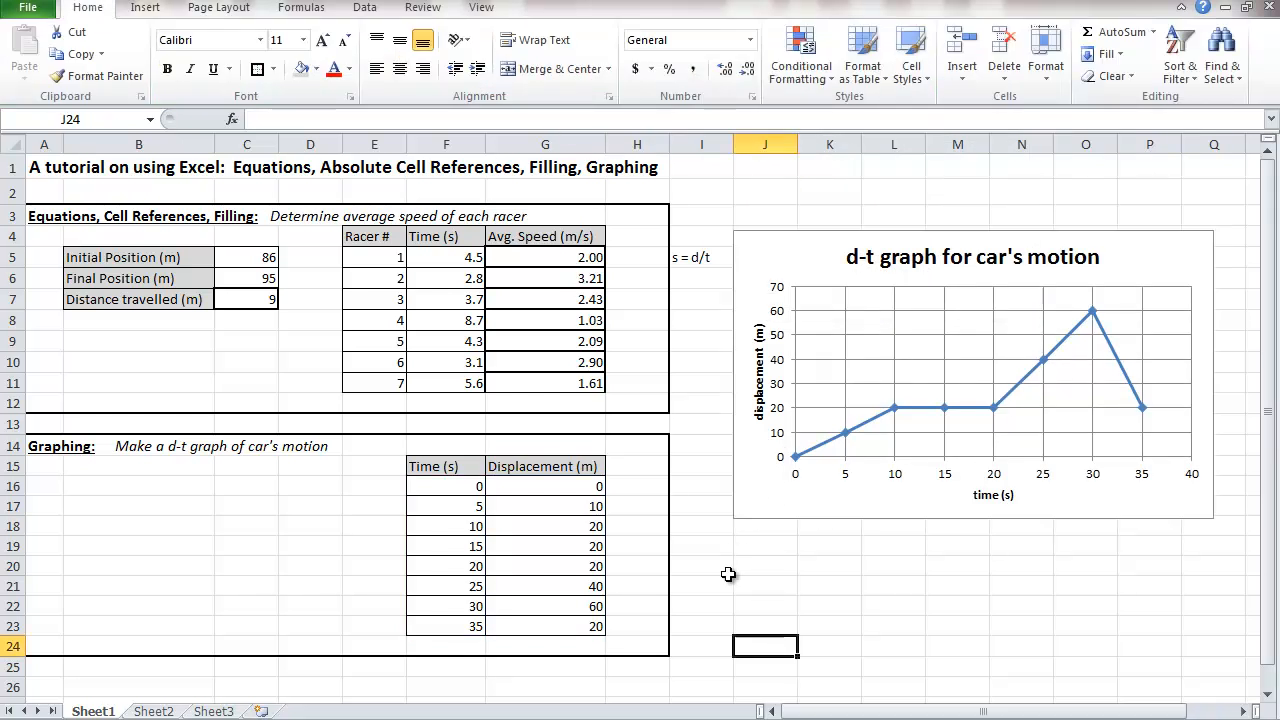